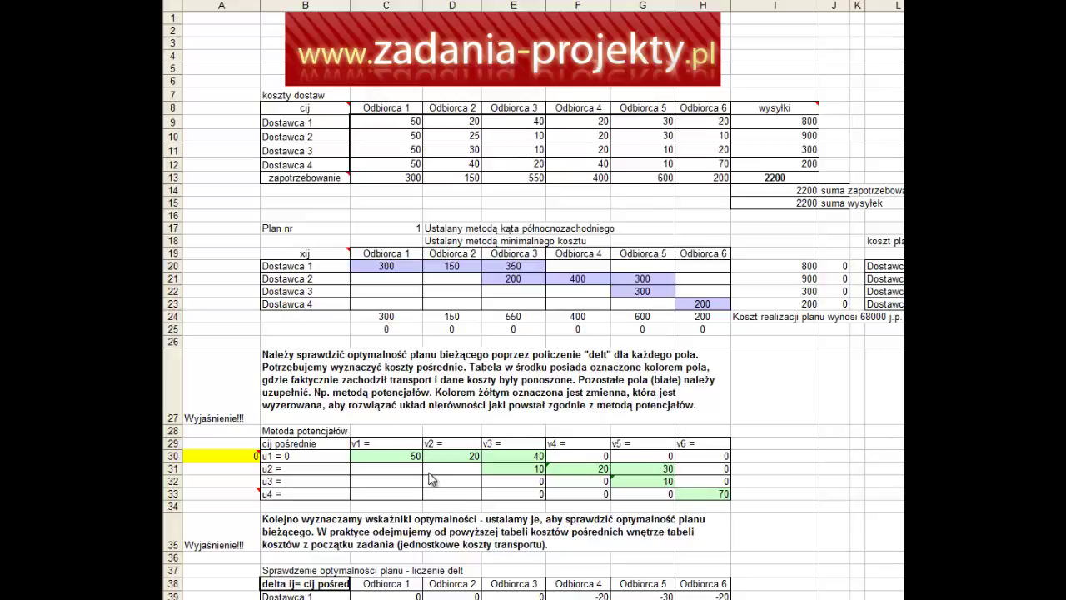
Step: Point out the plan number, method headings, north-west corner and minimal cost labels, and transport plan
{"action": "left_click", "coordinate": [289, 430]}
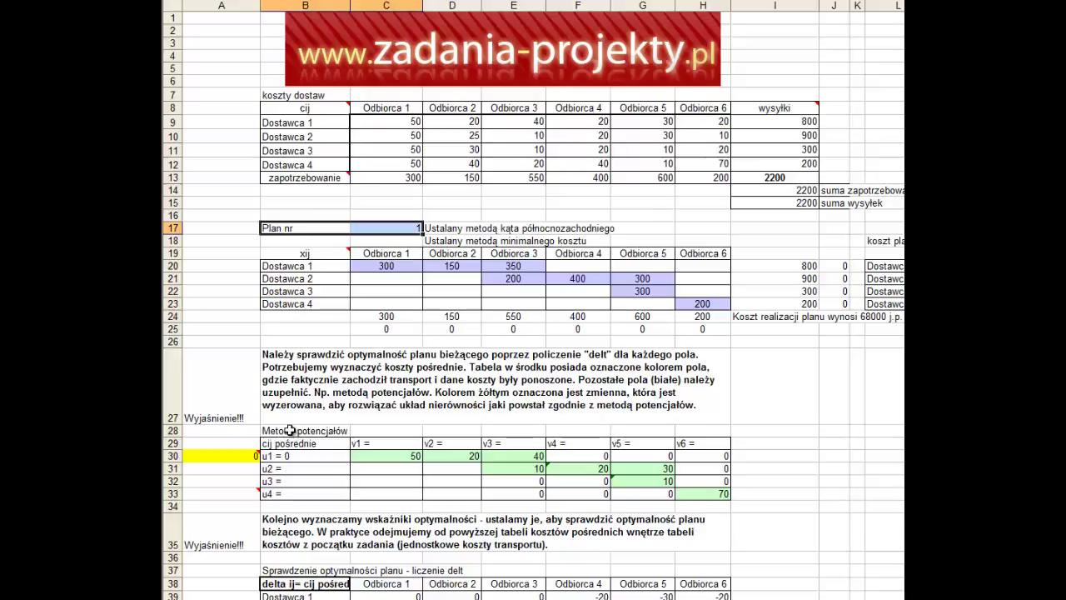
{"action": "left_click", "coordinate": [289, 429]}
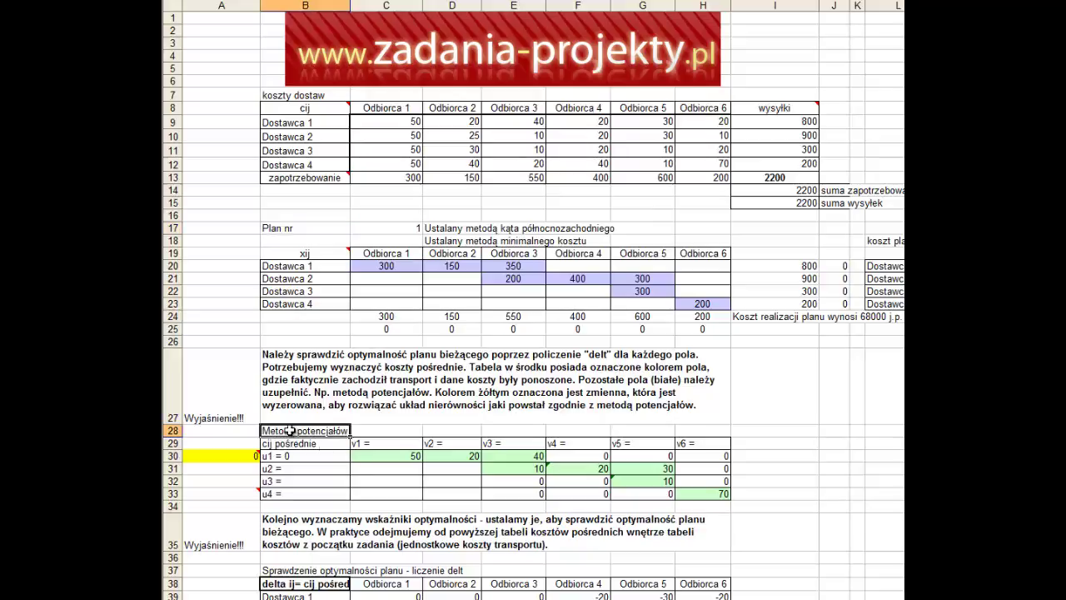
{"action": "left_click", "coordinate": [301, 571]}
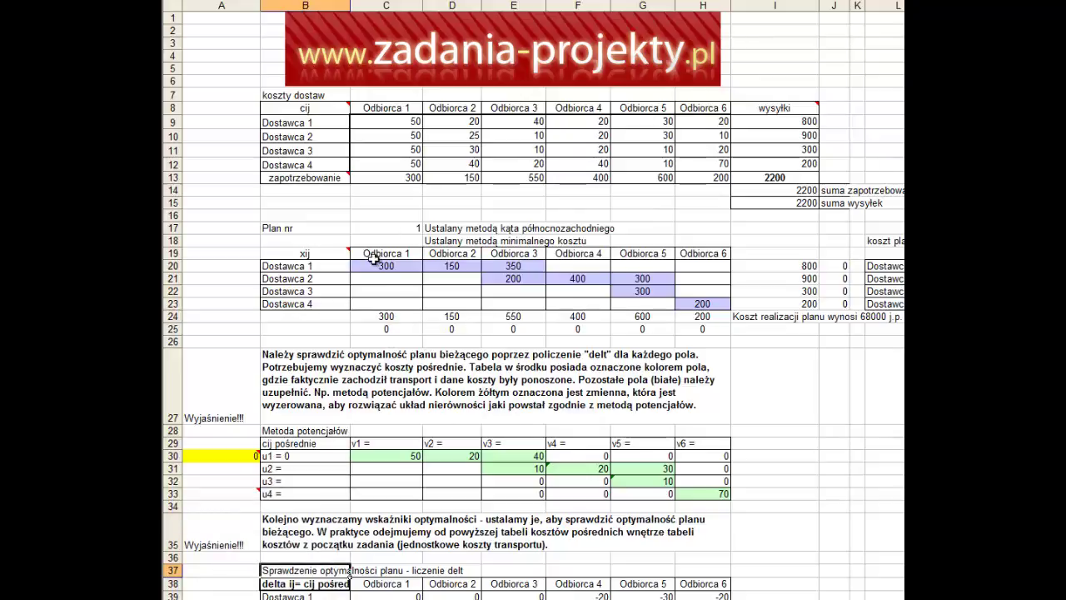
{"action": "left_click", "coordinate": [436, 228]}
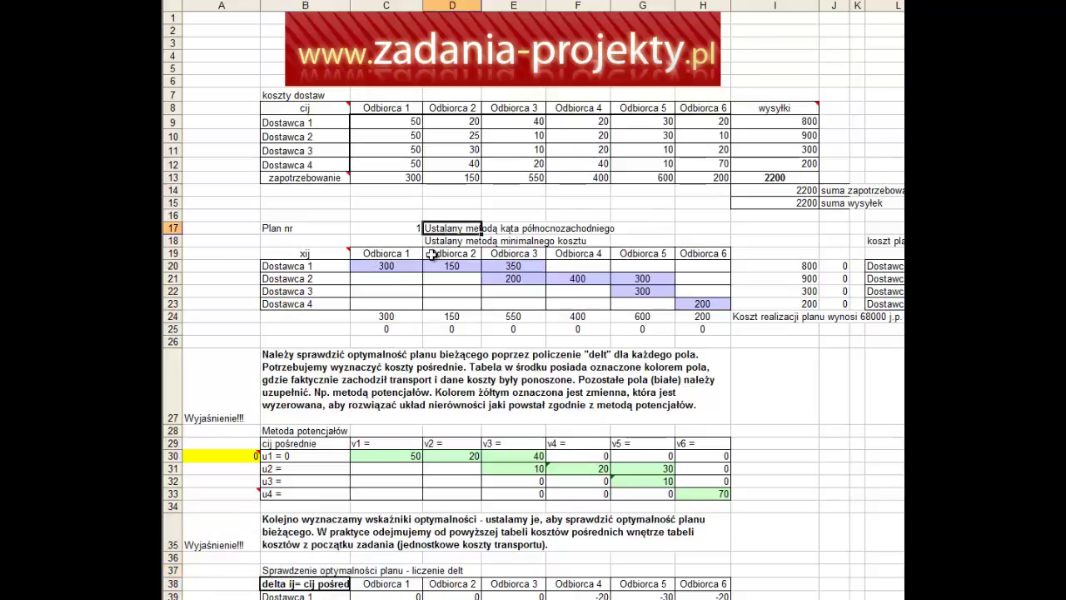
{"action": "left_click", "coordinate": [443, 240]}
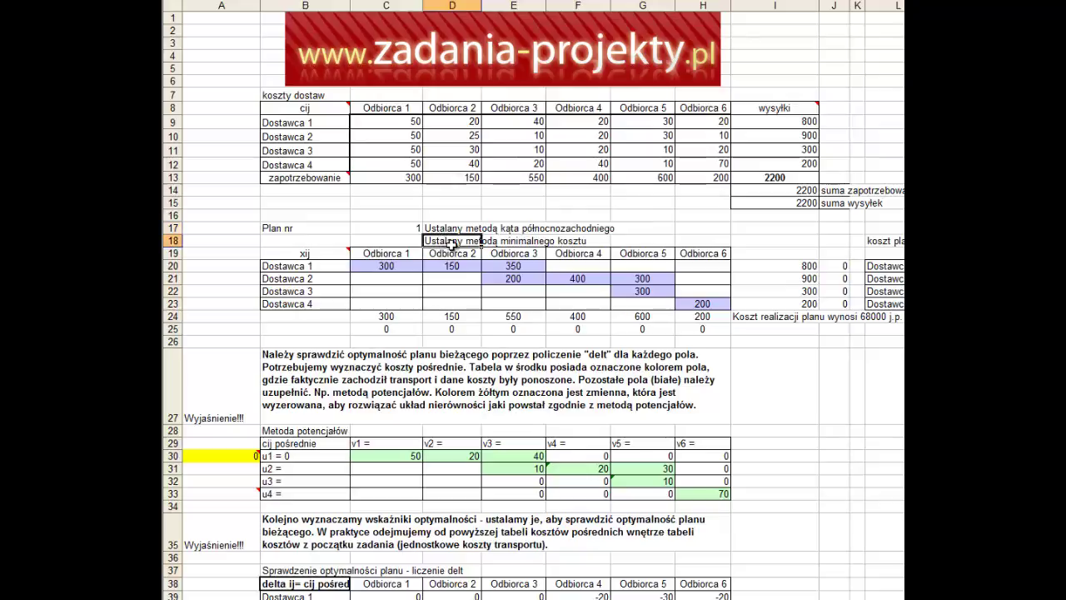
{"action": "left_click_drag", "start_coordinate": [381, 267], "coordinate": [682, 304]}
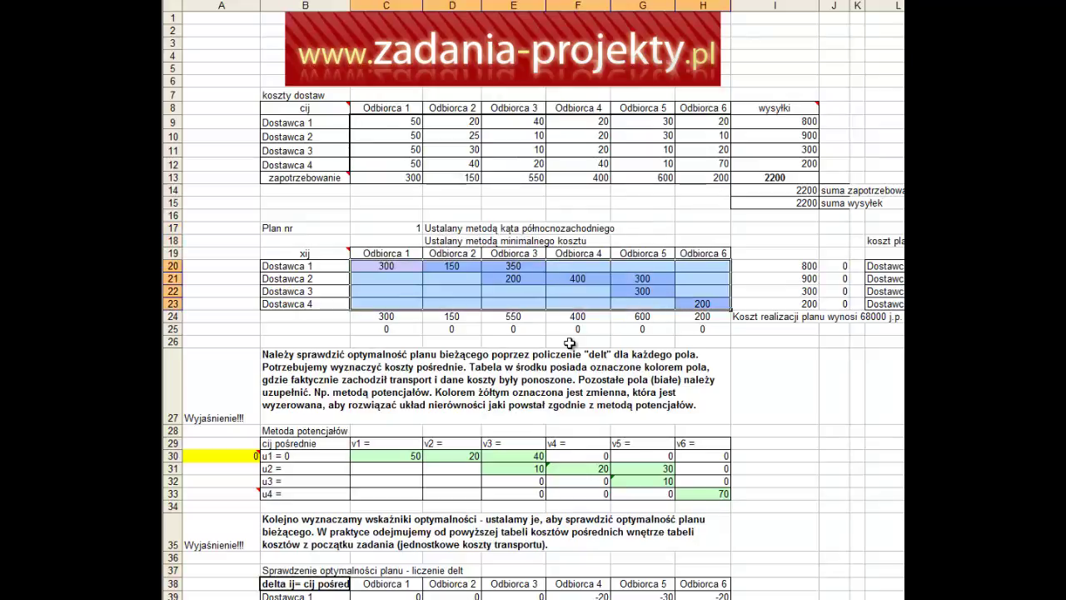
{"action": "left_click", "coordinate": [520, 393]}
{"action": "left_click", "coordinate": [530, 318]}
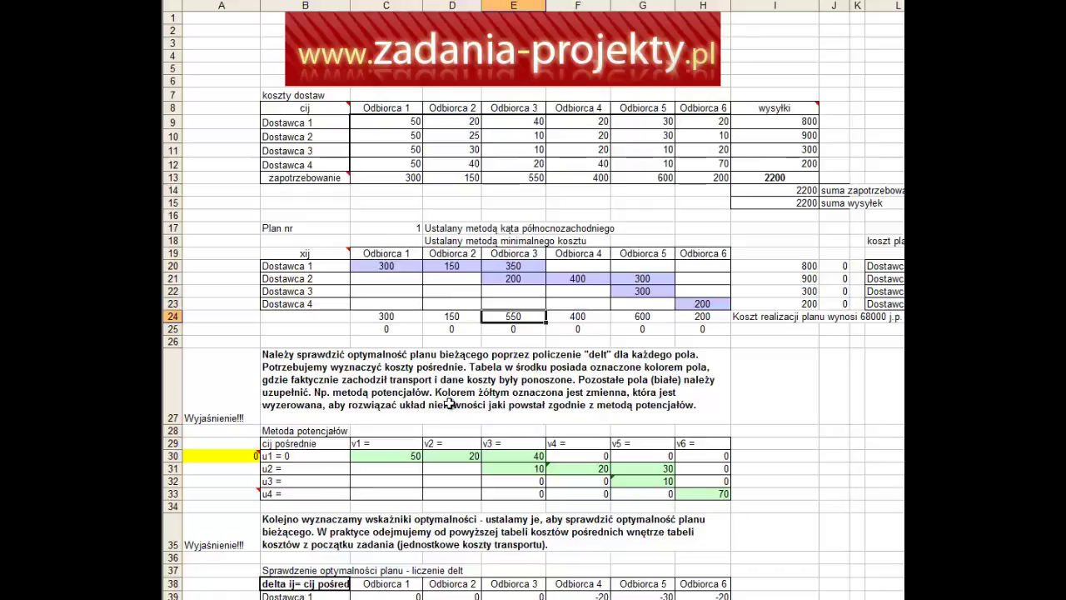
Step: Highlight the potentials table with its Odbiorca headers and u and v potential labels
{"action": "left_click", "coordinate": [312, 430]}
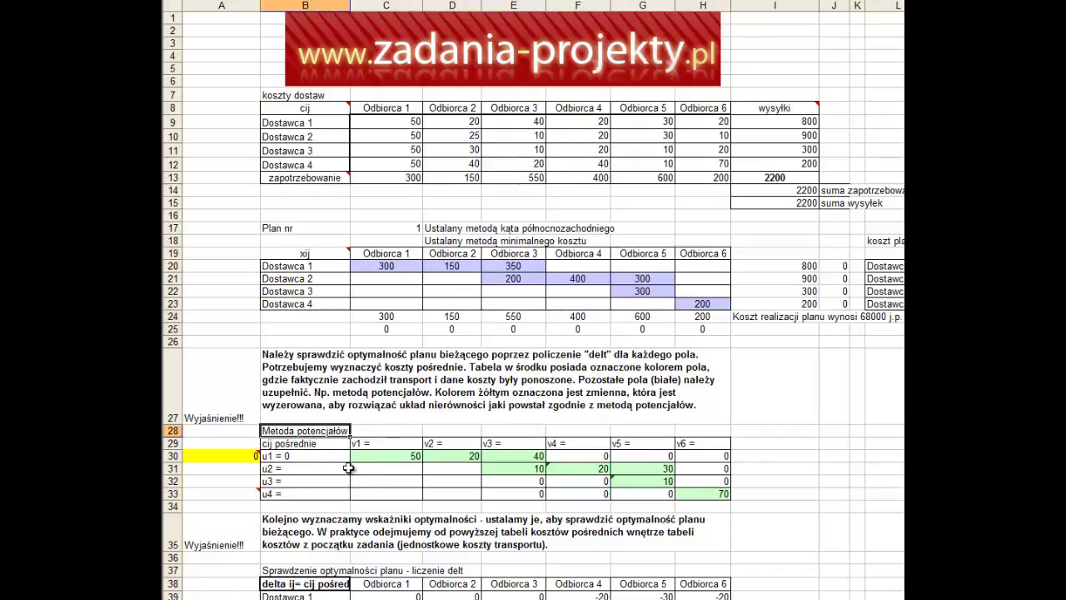
{"action": "mouse_move", "coordinate": [367, 456]}
{"action": "left_mouse_down"}
{"action": "mouse_move", "coordinate": [610, 488]}
{"action": "mouse_move", "coordinate": [704, 482]}
{"action": "mouse_move", "coordinate": [691, 493]}
{"action": "left_mouse_up"}
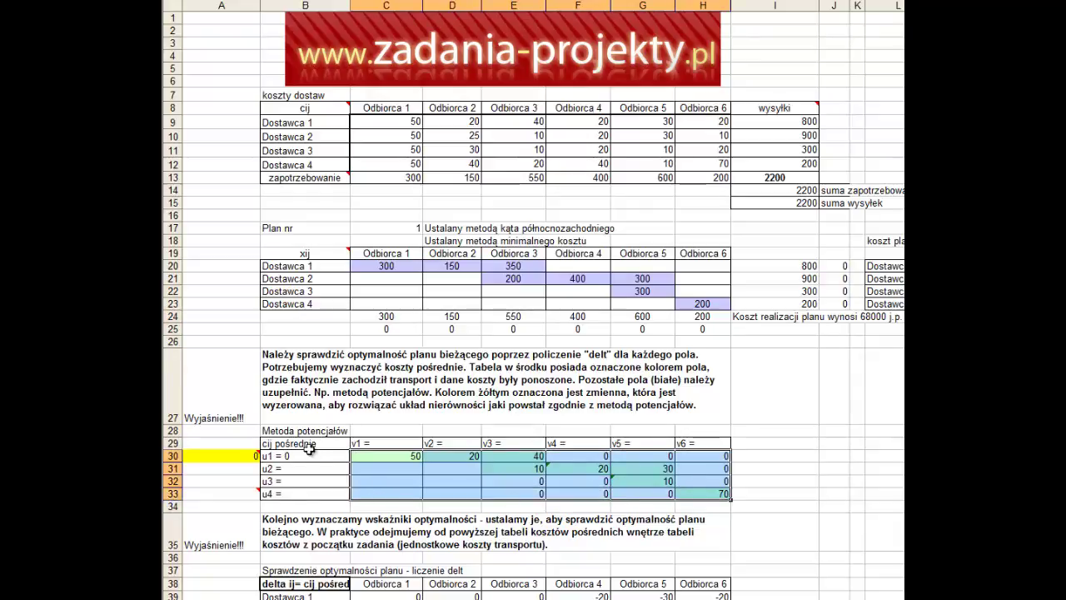
{"action": "left_click", "coordinate": [332, 281]}
{"action": "left_click_drag", "start_coordinate": [387, 254], "coordinate": [727, 255]}
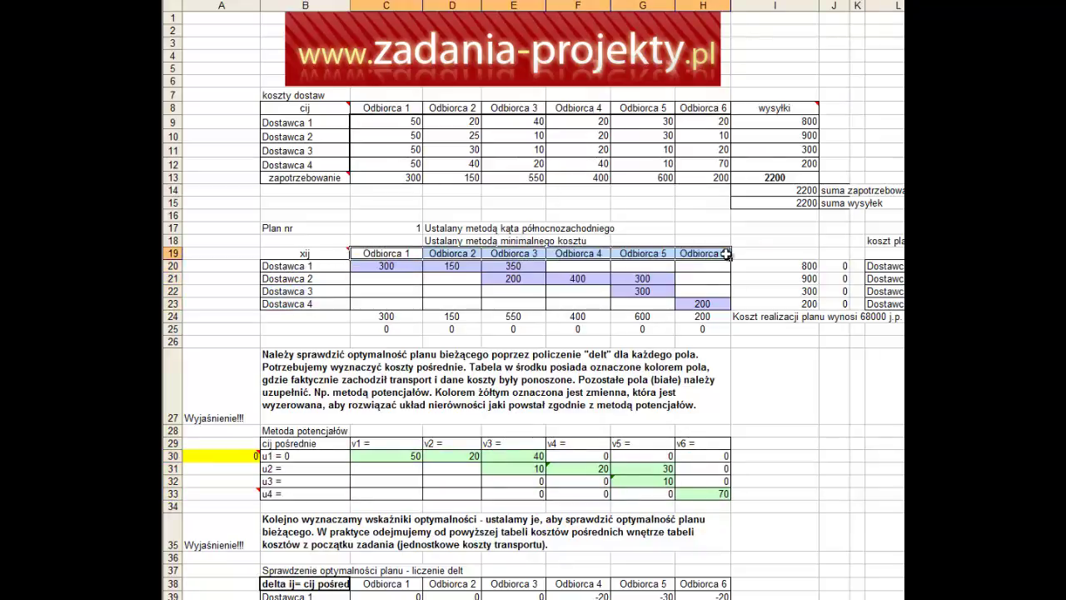
{"action": "left_click_drag", "start_coordinate": [703, 456], "coordinate": [385, 506]}
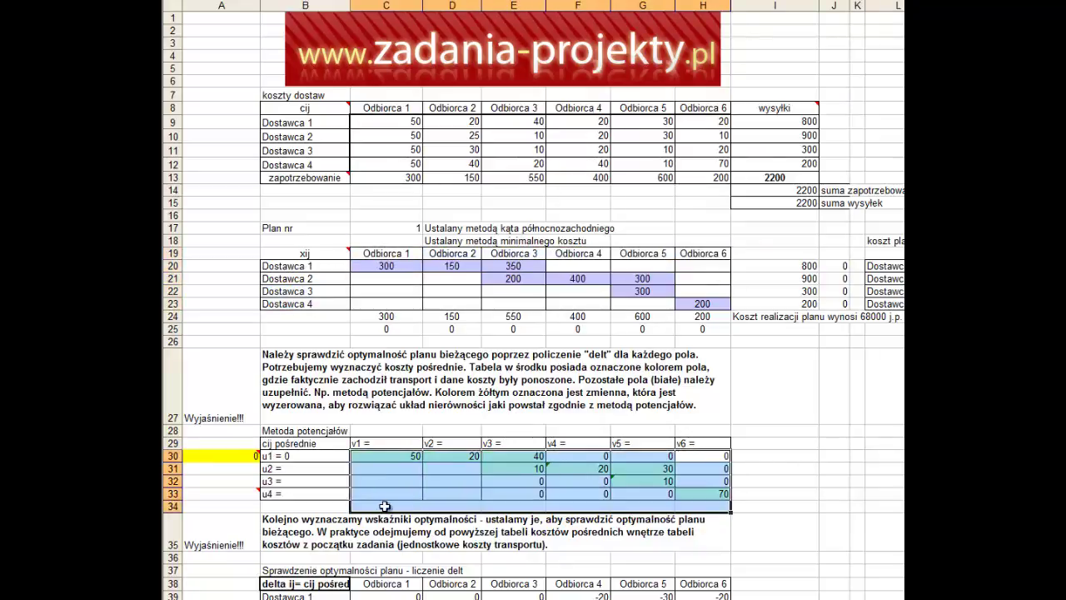
{"action": "left_click_drag", "start_coordinate": [283, 456], "coordinate": [268, 494]}
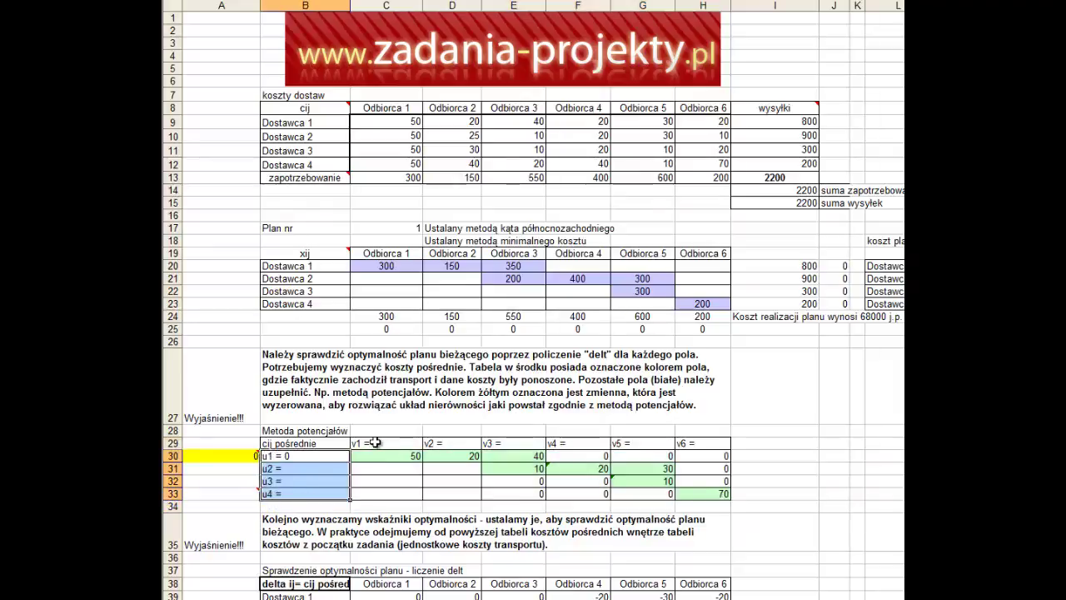
{"action": "left_click_drag", "start_coordinate": [377, 443], "coordinate": [681, 441]}
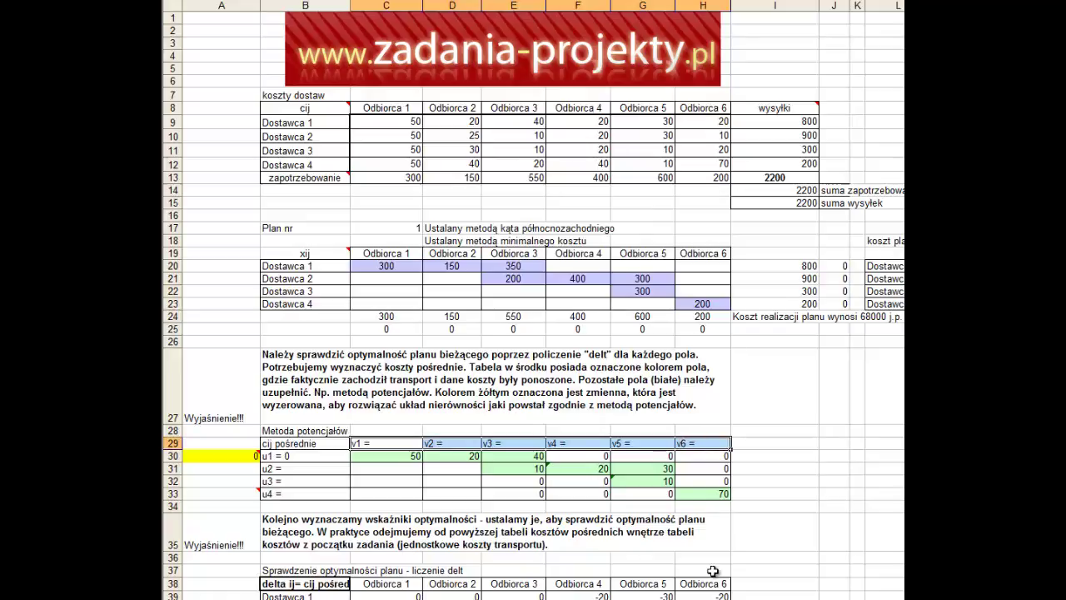
Step: Delete the zeros in E32:F33, the white row-30 cells, H30 and H31:H32, then review the table
{"action": "left_click", "coordinate": [454, 471]}
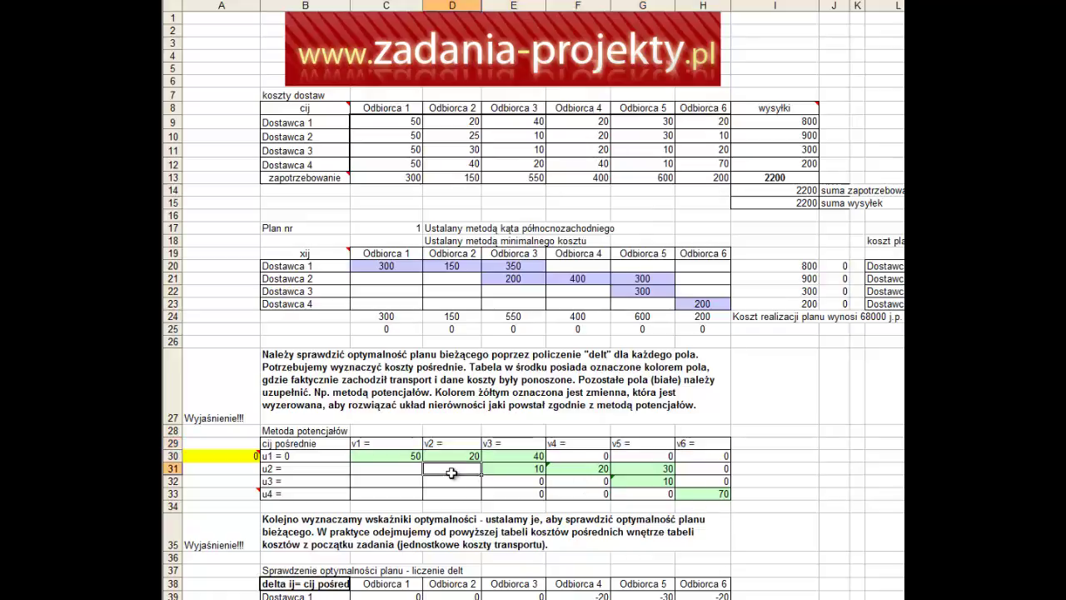
{"action": "left_click_drag", "start_coordinate": [518, 481], "coordinate": [565, 491]}
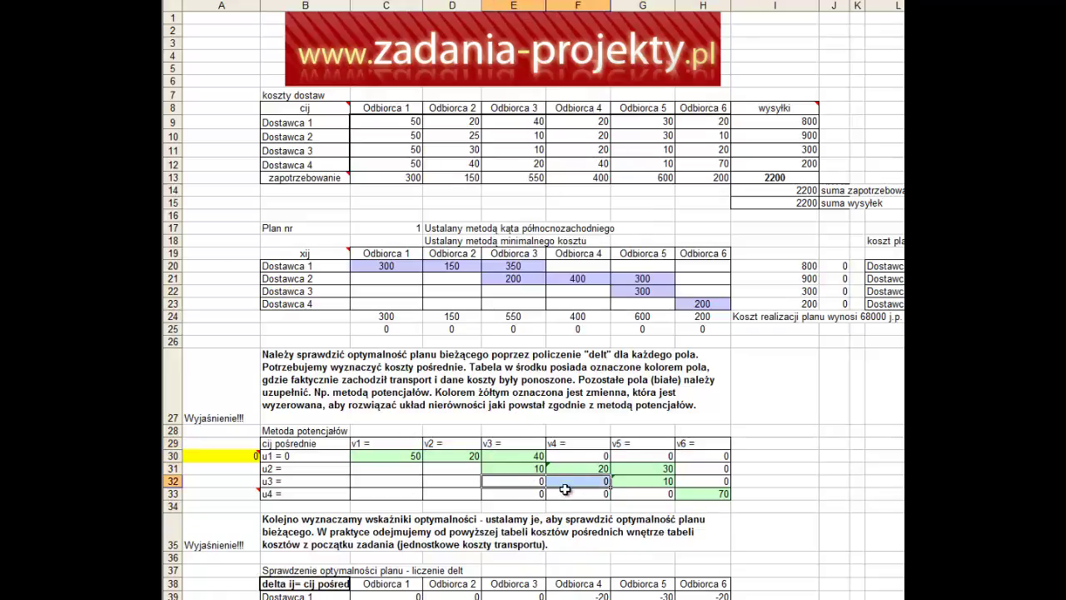
{"action": "key", "text": "Delete"}
{"action": "left_click", "coordinate": [575, 456]}
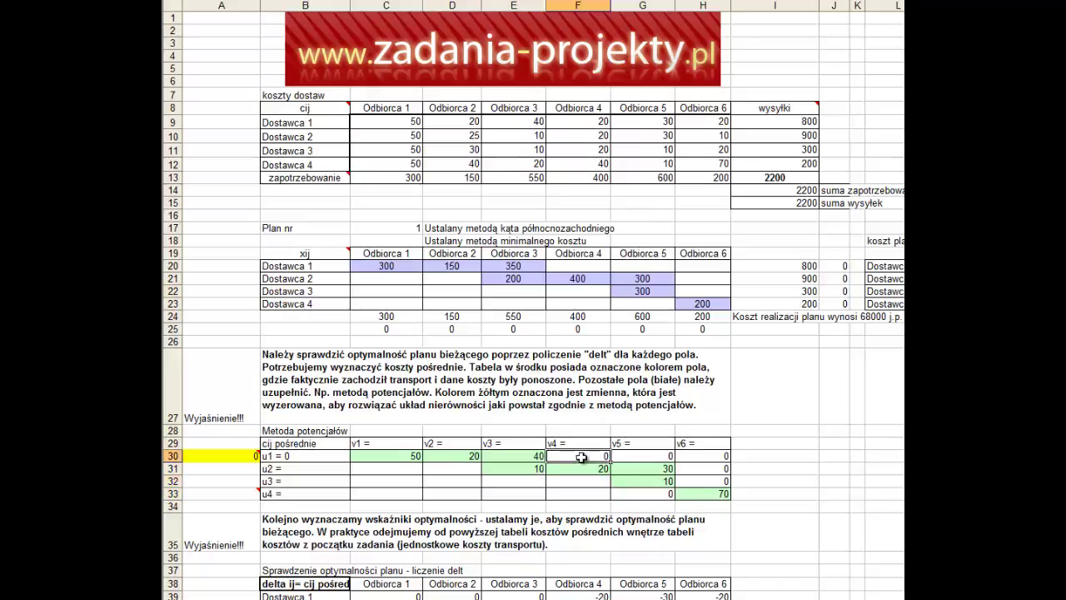
{"action": "key", "text": "Delete"}
{"action": "left_click", "coordinate": [642, 457]}
{"action": "key", "text": "Delete"}
{"action": "left_click", "coordinate": [712, 456]}
{"action": "key", "text": "Delete"}
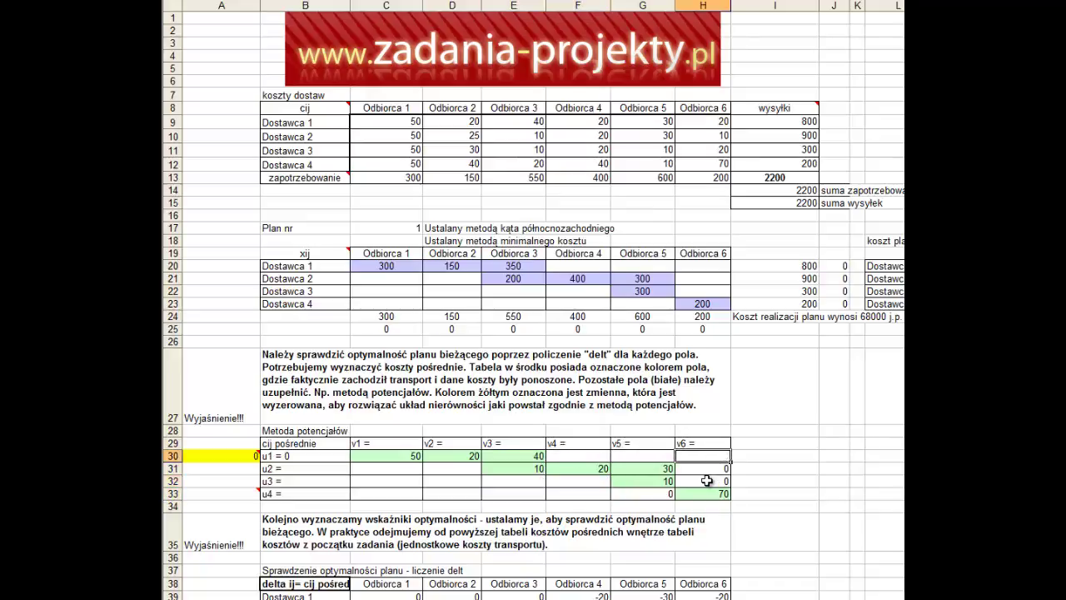
{"action": "left_click_drag", "start_coordinate": [709, 479], "coordinate": [709, 469]}
{"action": "key", "text": "Delete"}
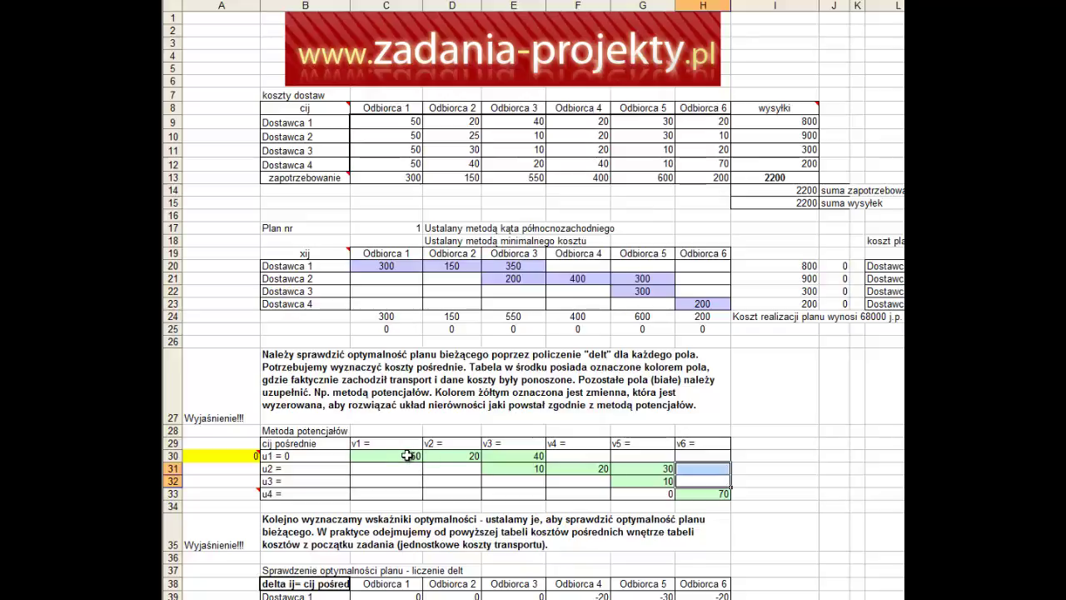
{"action": "left_click_drag", "start_coordinate": [408, 457], "coordinate": [694, 497]}
{"action": "left_click", "coordinate": [691, 496]}
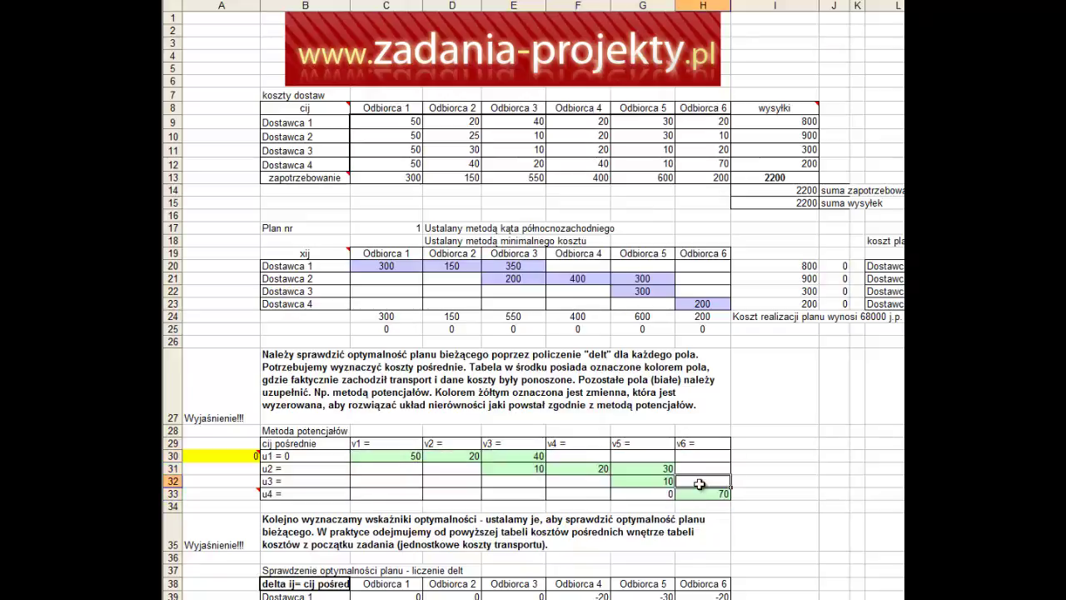
Step: Compare the cost, plan and potentials tables, then select the leftover zero in G33
{"action": "left_click", "coordinate": [366, 459]}
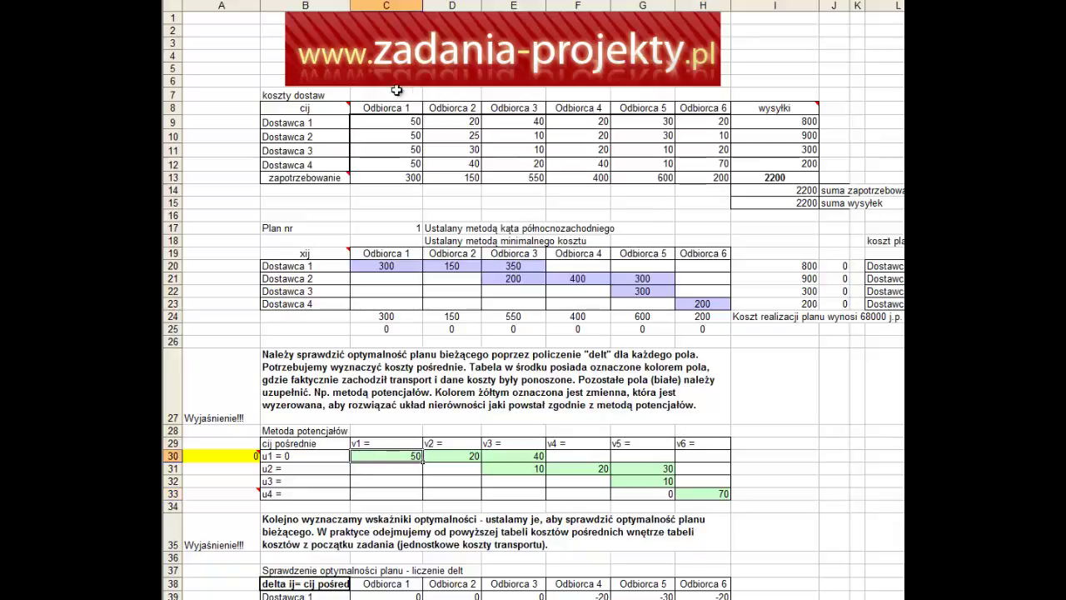
{"action": "left_click_drag", "start_coordinate": [378, 121], "coordinate": [685, 165]}
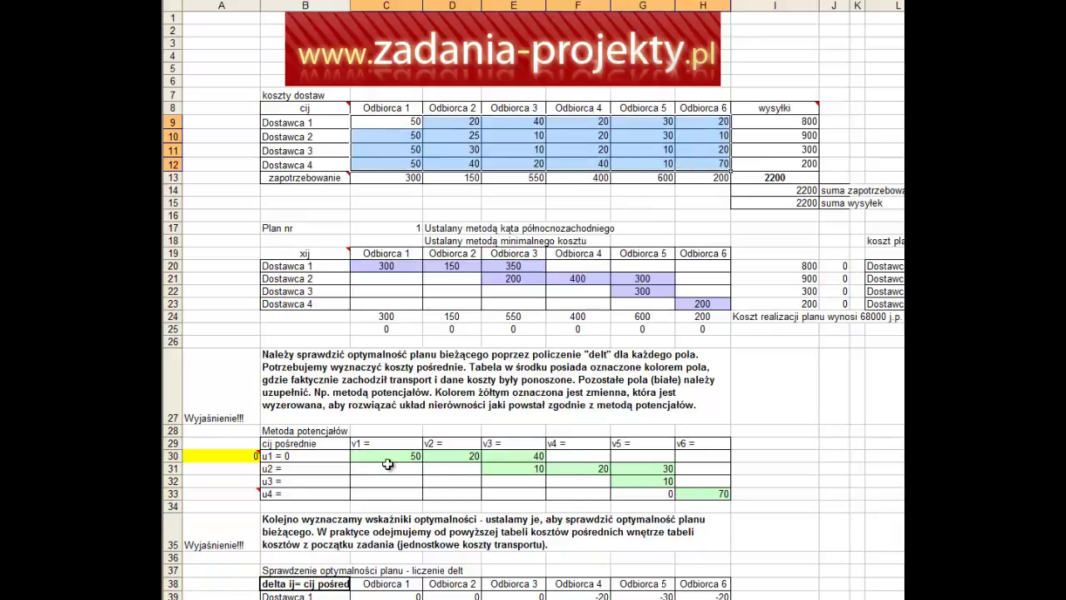
{"action": "left_click_drag", "start_coordinate": [397, 459], "coordinate": [513, 456]}
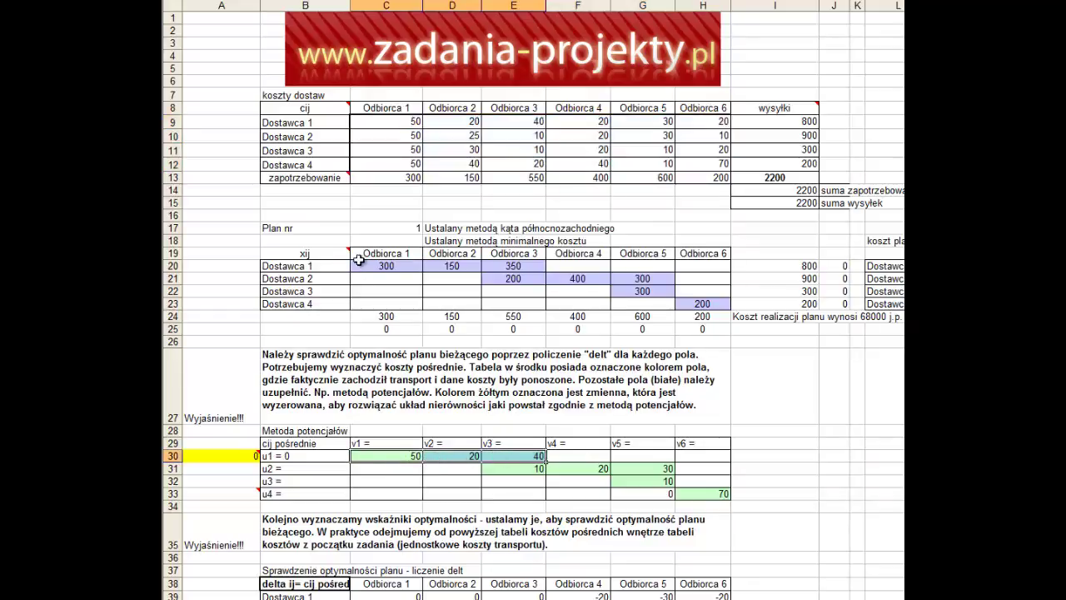
{"action": "left_click_drag", "start_coordinate": [358, 261], "coordinate": [700, 305]}
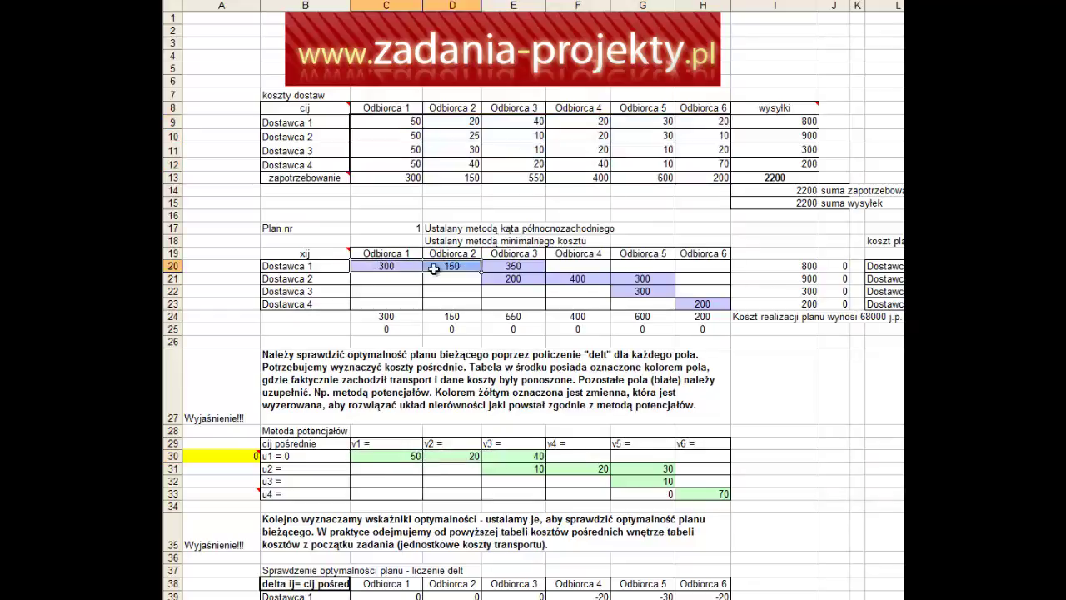
{"action": "left_click", "coordinate": [563, 291]}
{"action": "left_click_drag", "start_coordinate": [383, 456], "coordinate": [700, 492]}
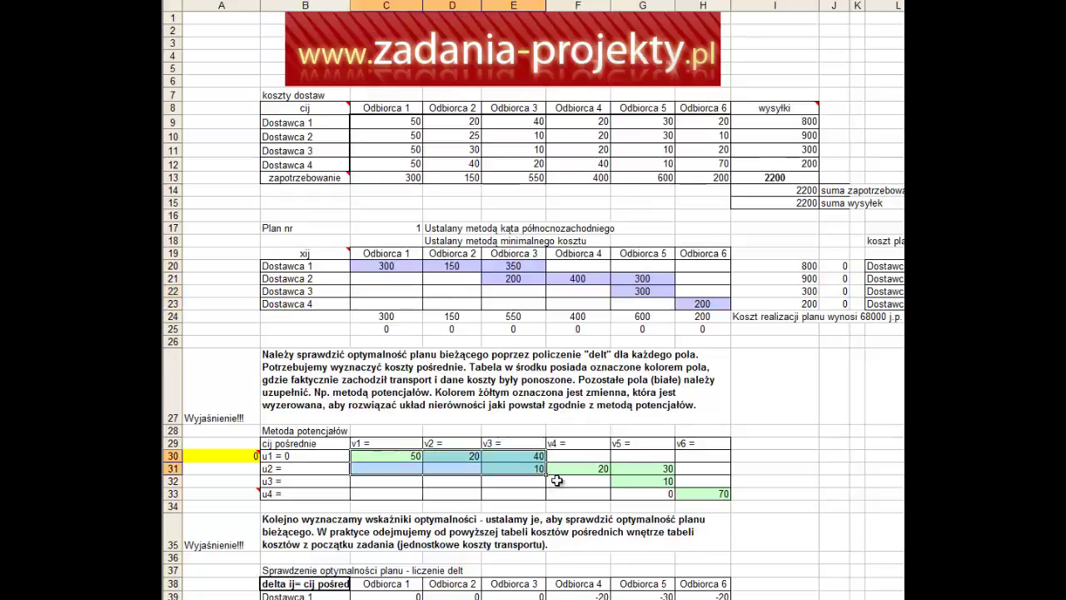
{"action": "left_click", "coordinate": [605, 494]}
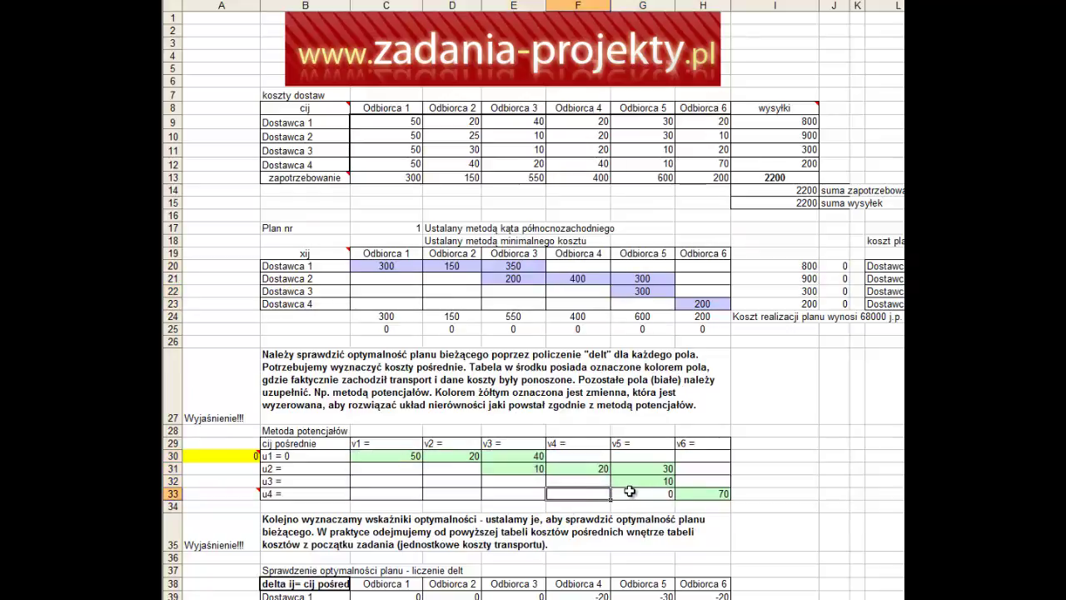
{"action": "left_click", "coordinate": [630, 492]}
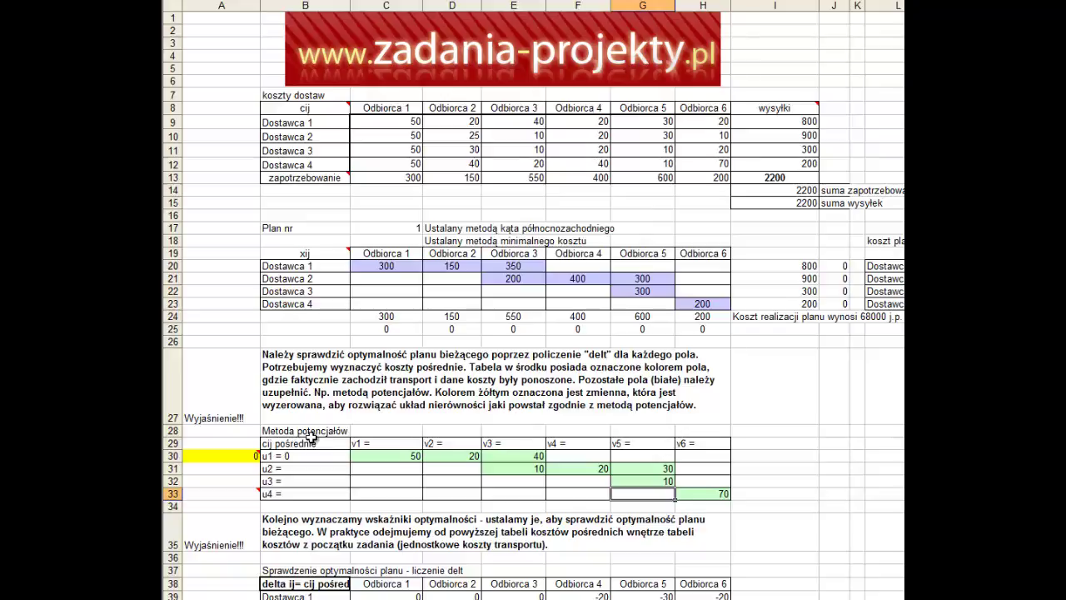
{"action": "left_click_drag", "start_coordinate": [391, 459], "coordinate": [679, 499]}
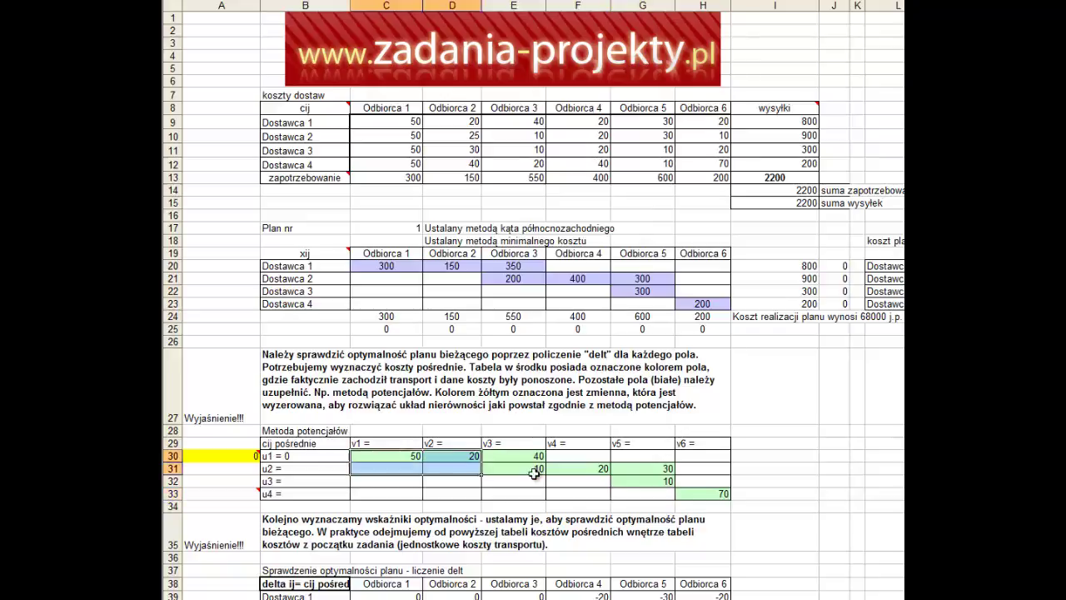
{"action": "left_click", "coordinate": [275, 586]}
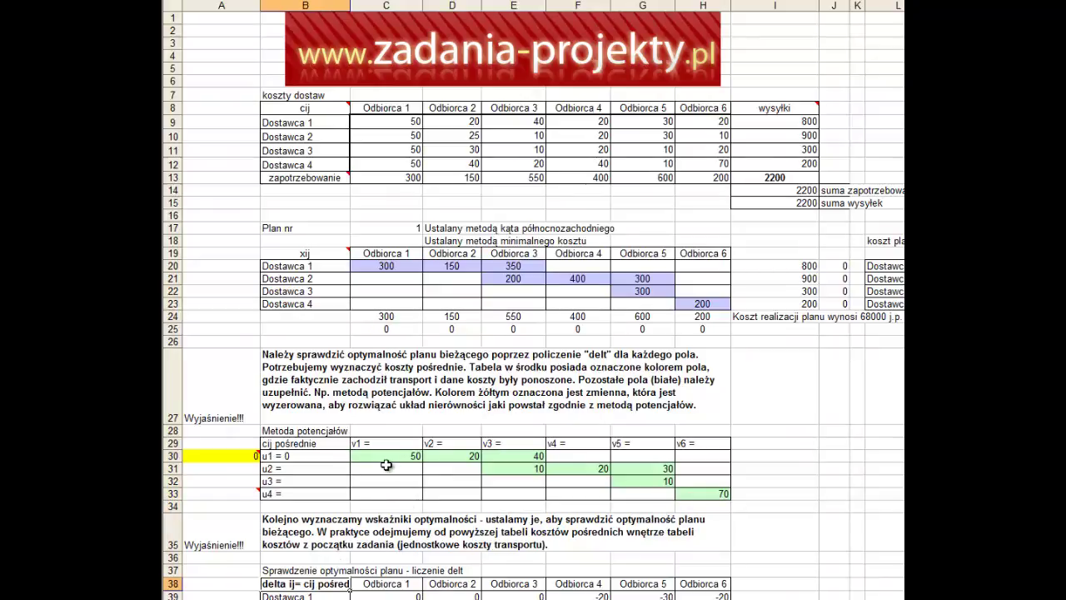
{"action": "left_click_drag", "start_coordinate": [400, 456], "coordinate": [706, 491]}
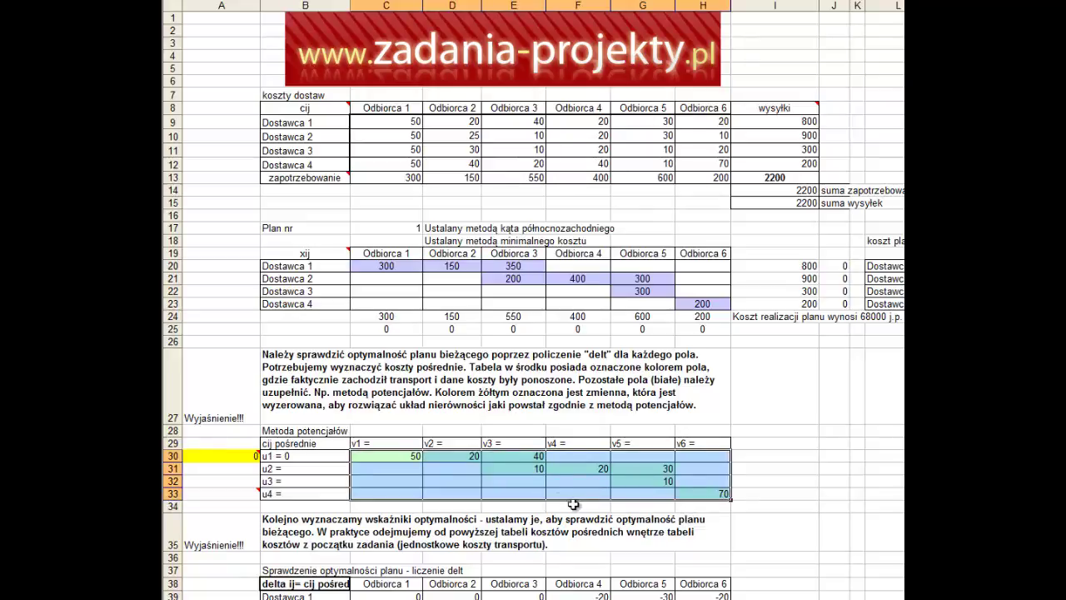
{"action": "left_click", "coordinate": [443, 458]}
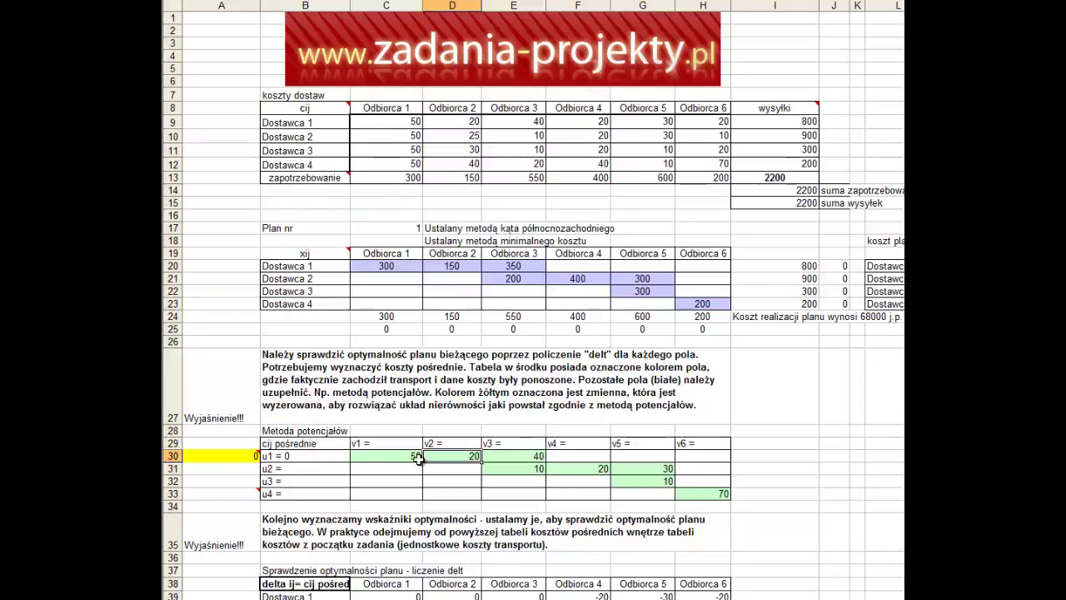
{"action": "left_click", "coordinate": [392, 454]}
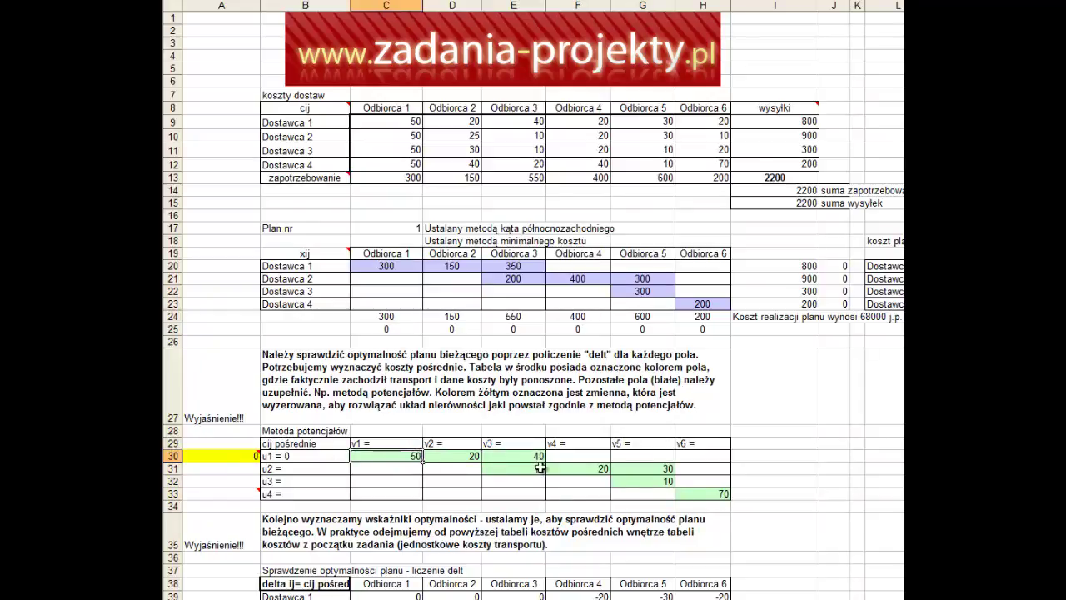
{"action": "left_click_drag", "start_coordinate": [398, 460], "coordinate": [687, 497]}
{"action": "left_click", "coordinate": [405, 470]}
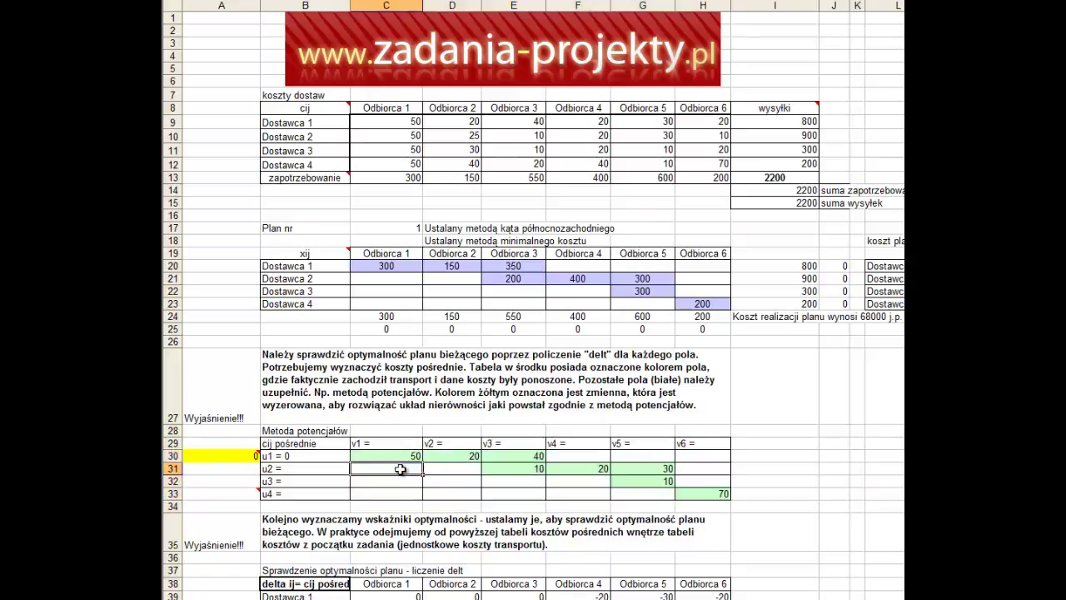
{"action": "left_click", "coordinate": [265, 457]}
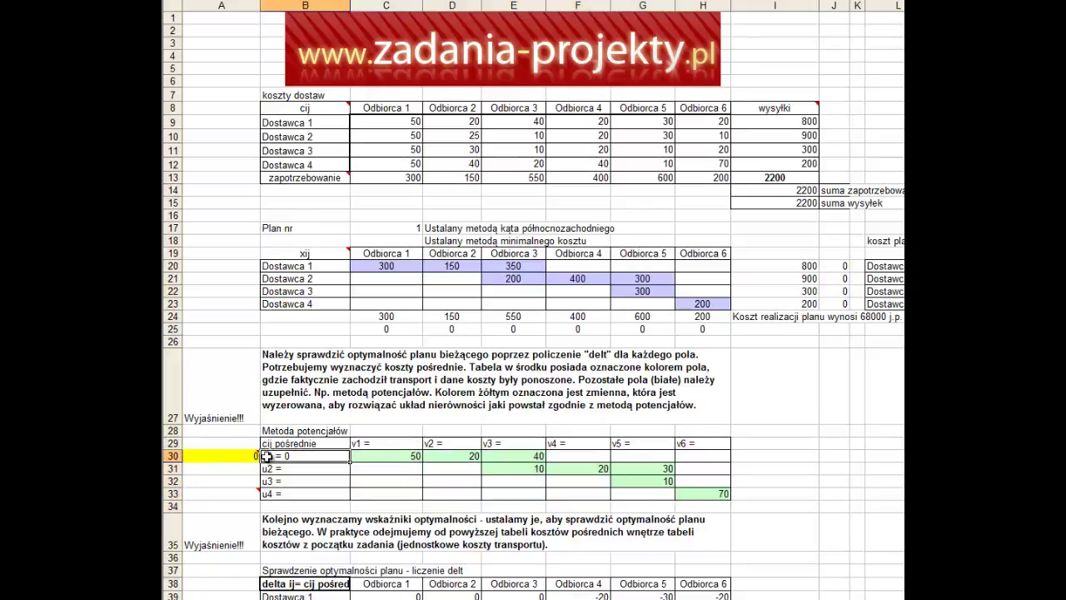
{"action": "left_click", "coordinate": [367, 442]}
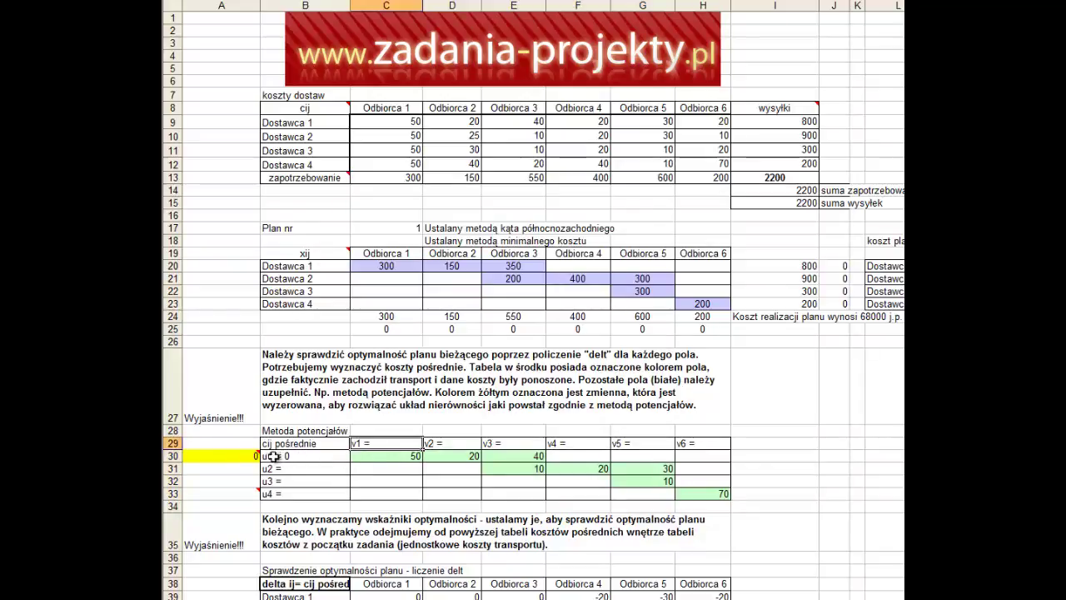
{"action": "left_click", "coordinate": [493, 454]}
{"action": "left_click", "coordinate": [638, 469]}
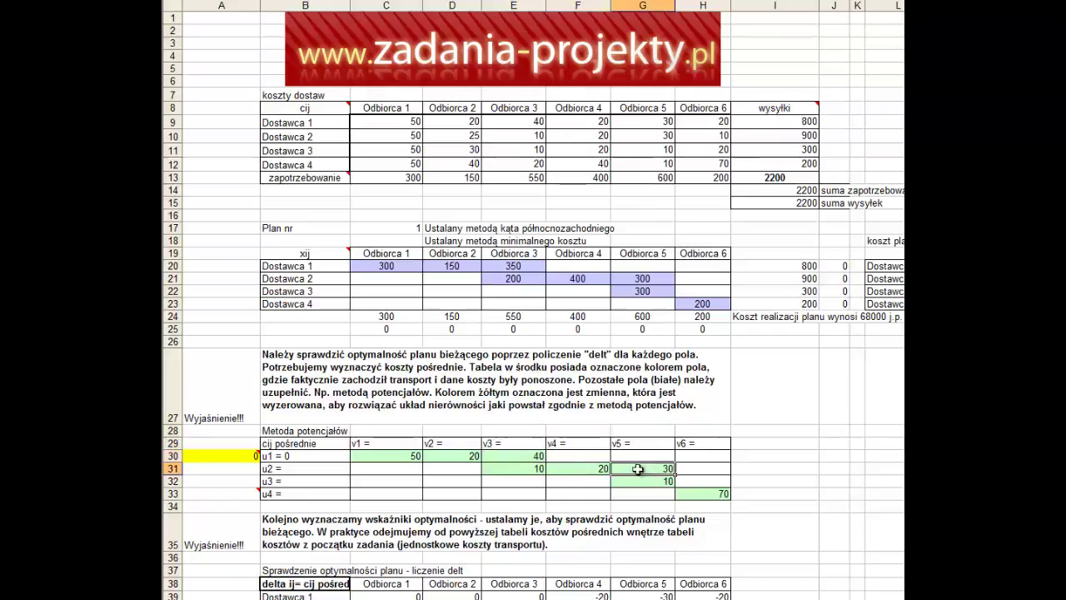
{"action": "left_click", "coordinate": [702, 494]}
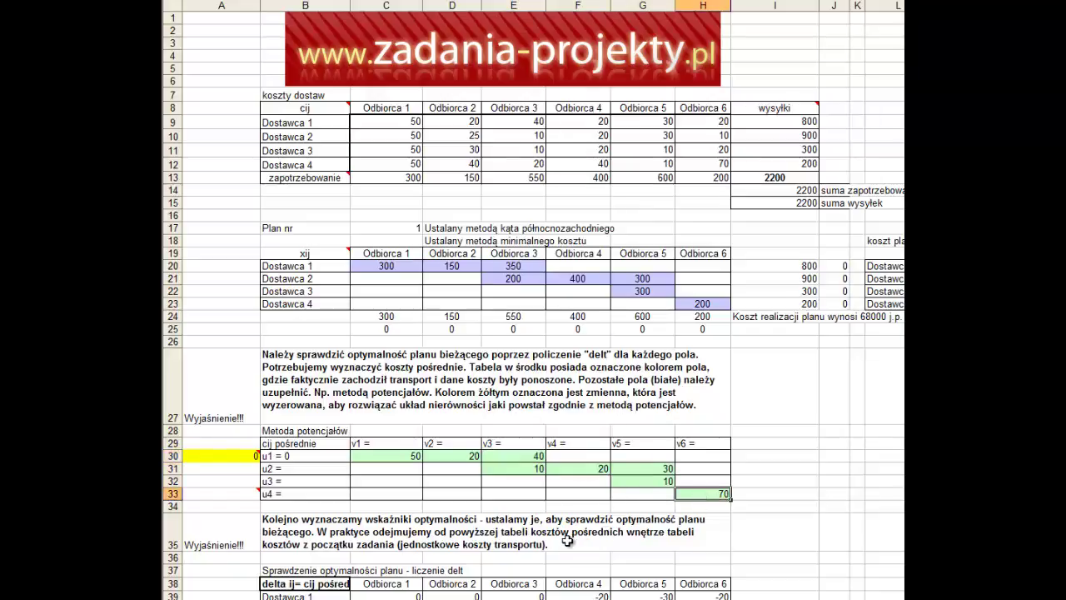
{"action": "left_click_drag", "start_coordinate": [294, 454], "coordinate": [284, 493]}
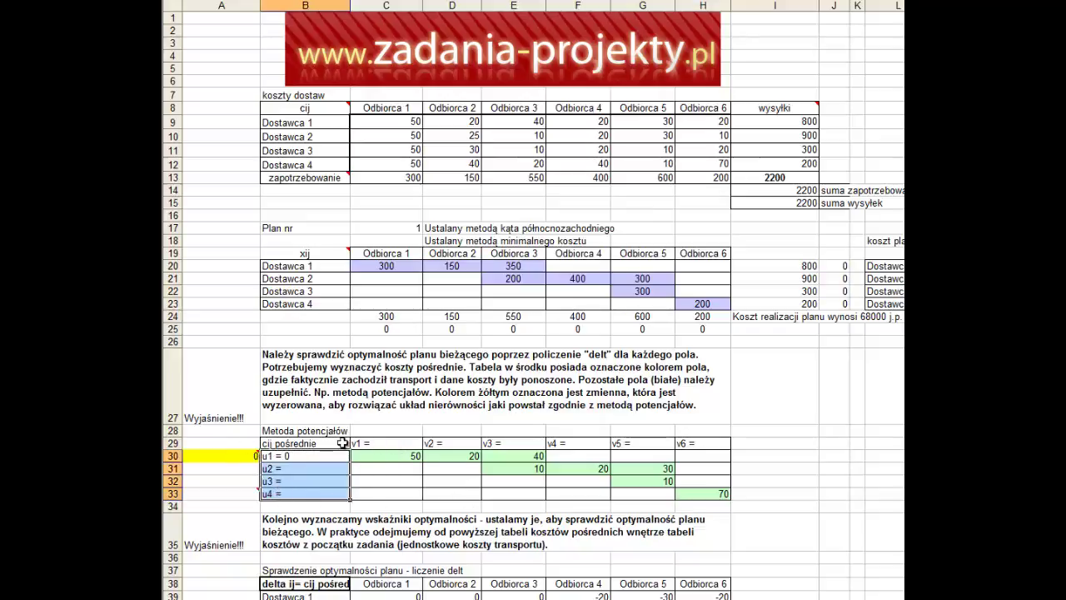
{"action": "left_click_drag", "start_coordinate": [354, 443], "coordinate": [685, 439]}
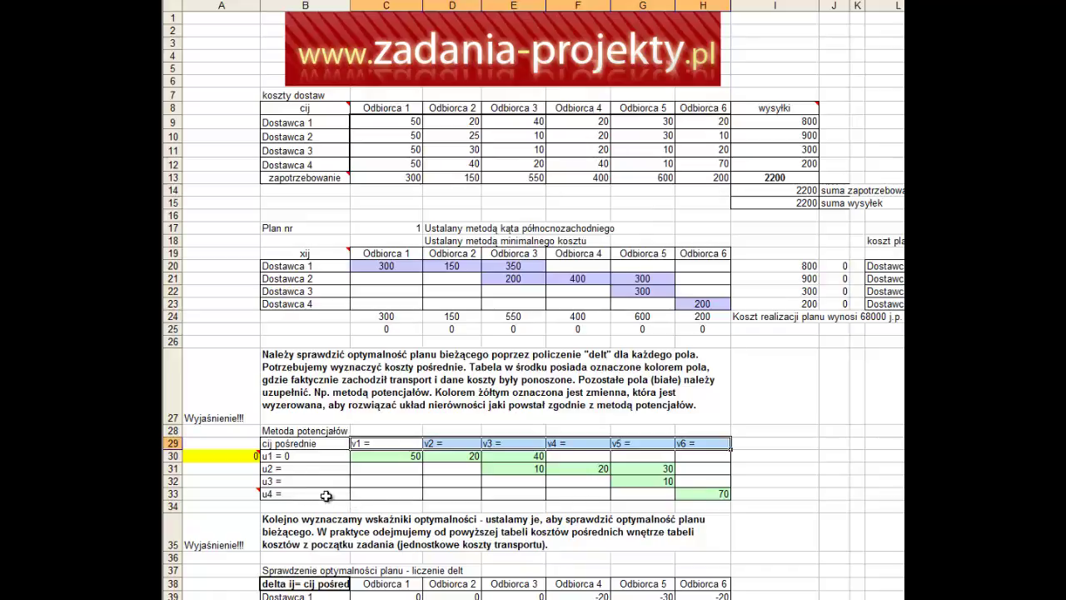
{"action": "left_click", "coordinate": [241, 457]}
{"action": "key", "text": "ctrl+c"}
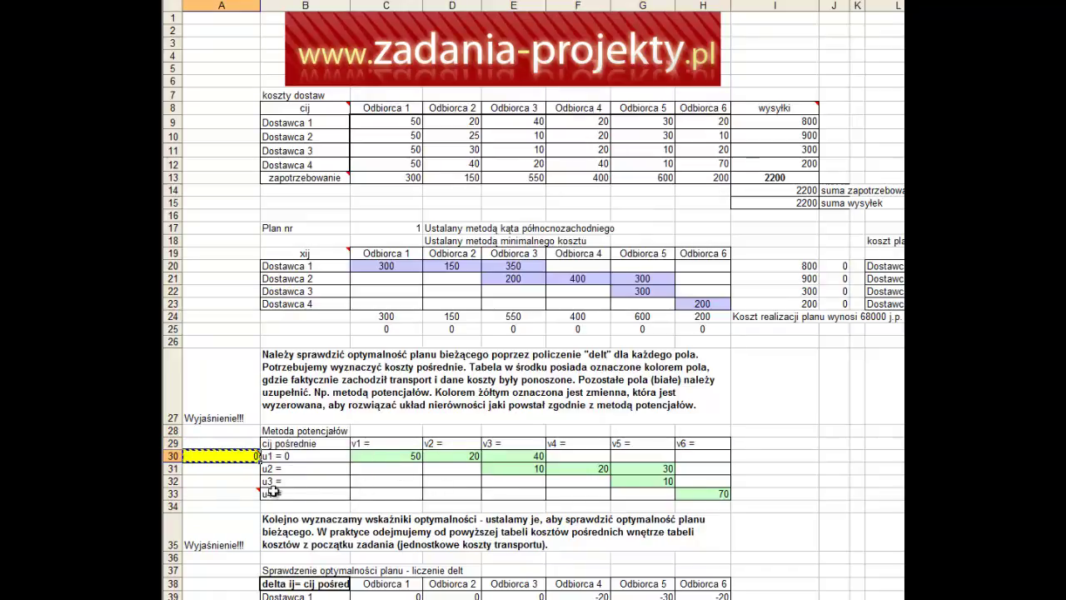
{"action": "left_click", "coordinate": [250, 493]}
{"action": "key", "text": "ctrl+v"}
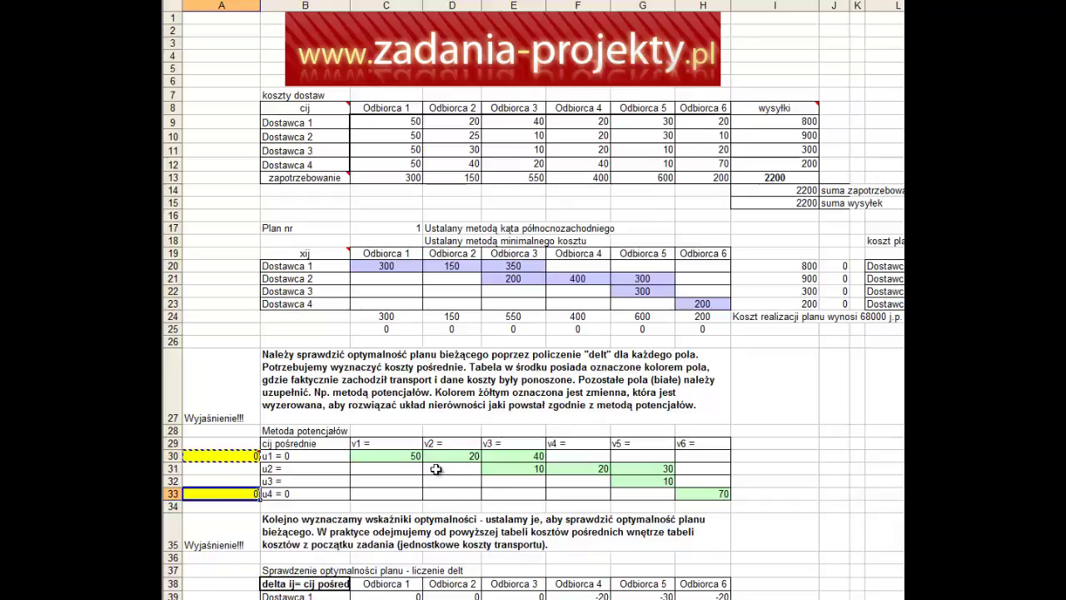
{"action": "left_click", "coordinate": [287, 469]}
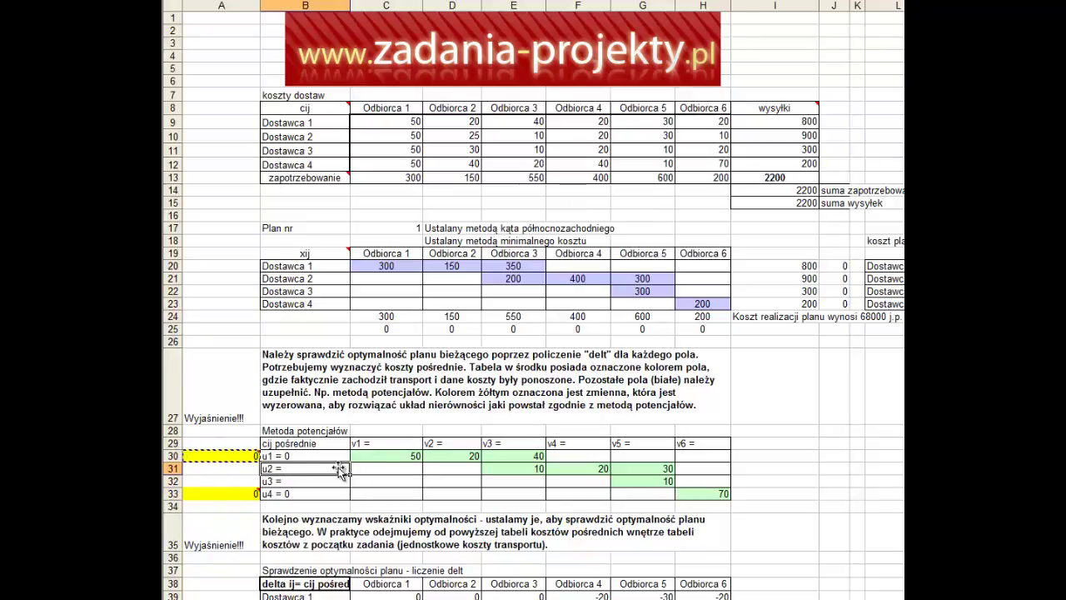
{"action": "left_click", "coordinate": [406, 472]}
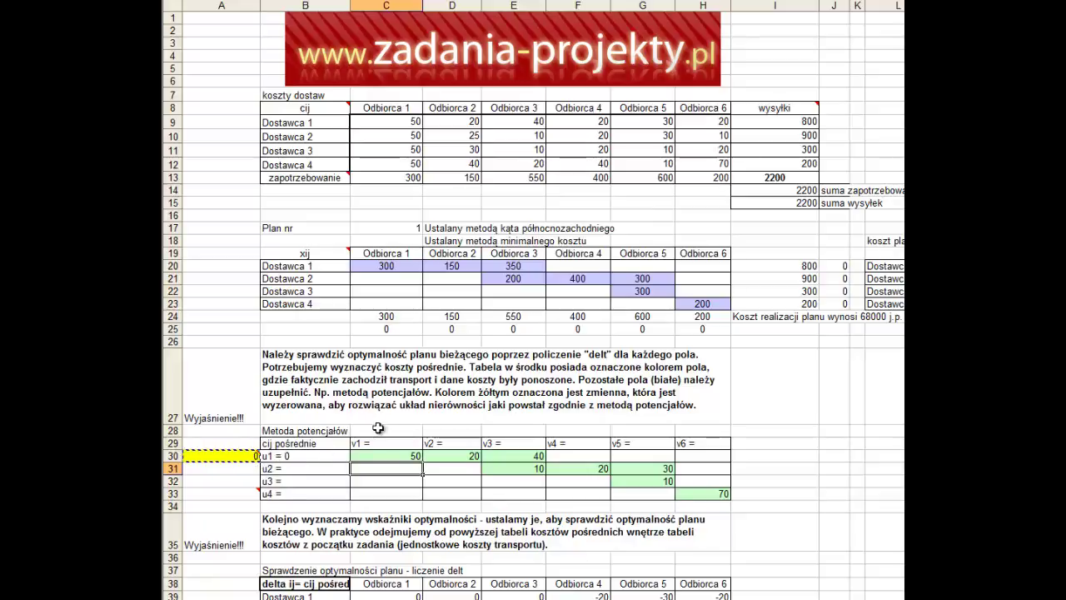
{"action": "left_click", "coordinate": [379, 430]}
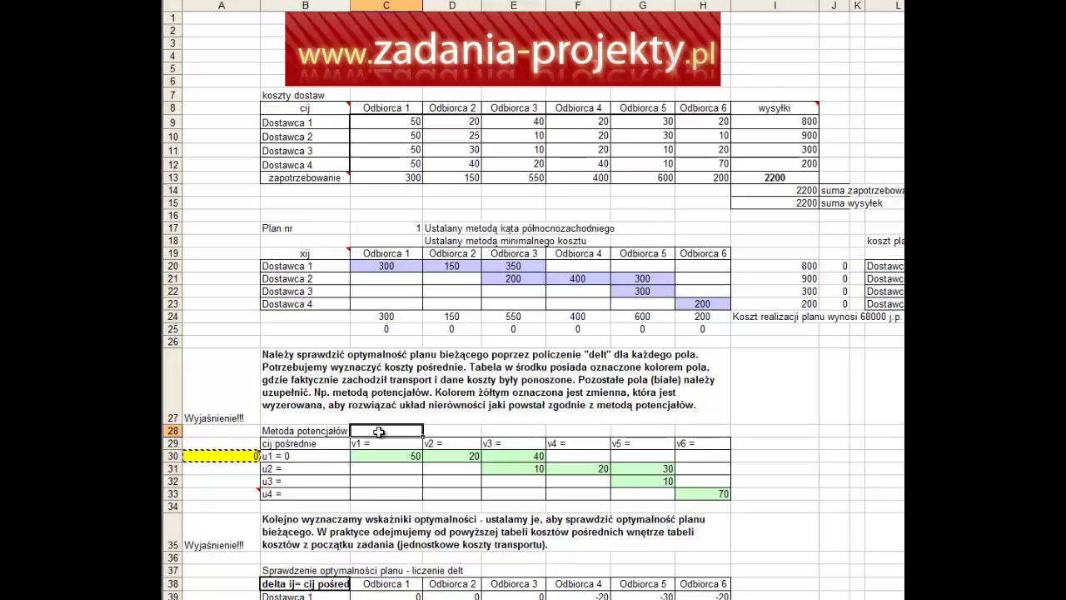
Step: Enter the column potentials v1 = 50, v2 = 20 and v3 = 40
{"action": "left_click", "coordinate": [337, 454]}
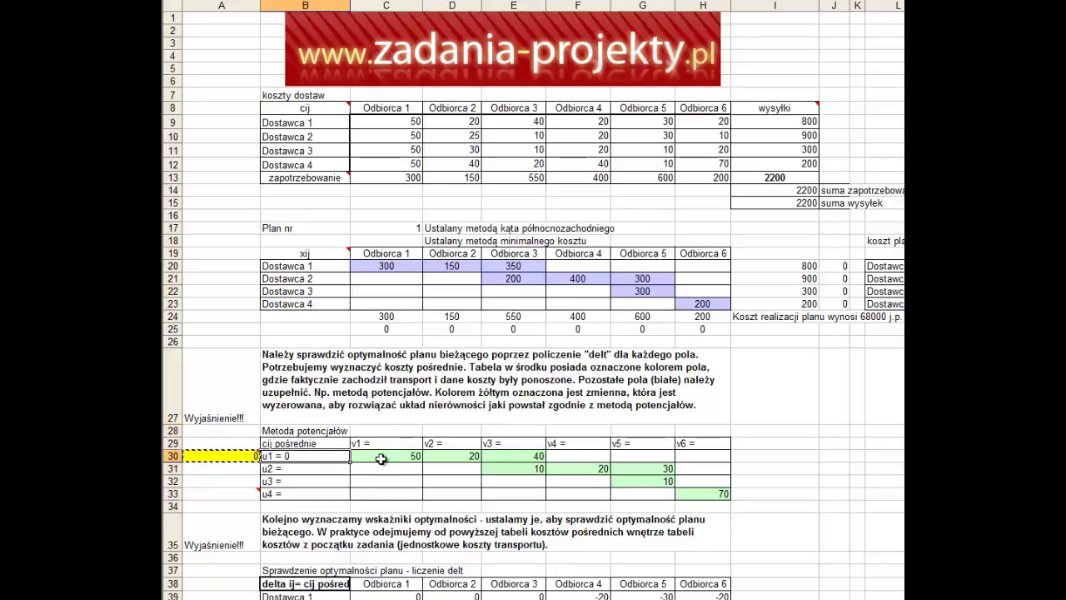
{"action": "left_click", "coordinate": [383, 433]}
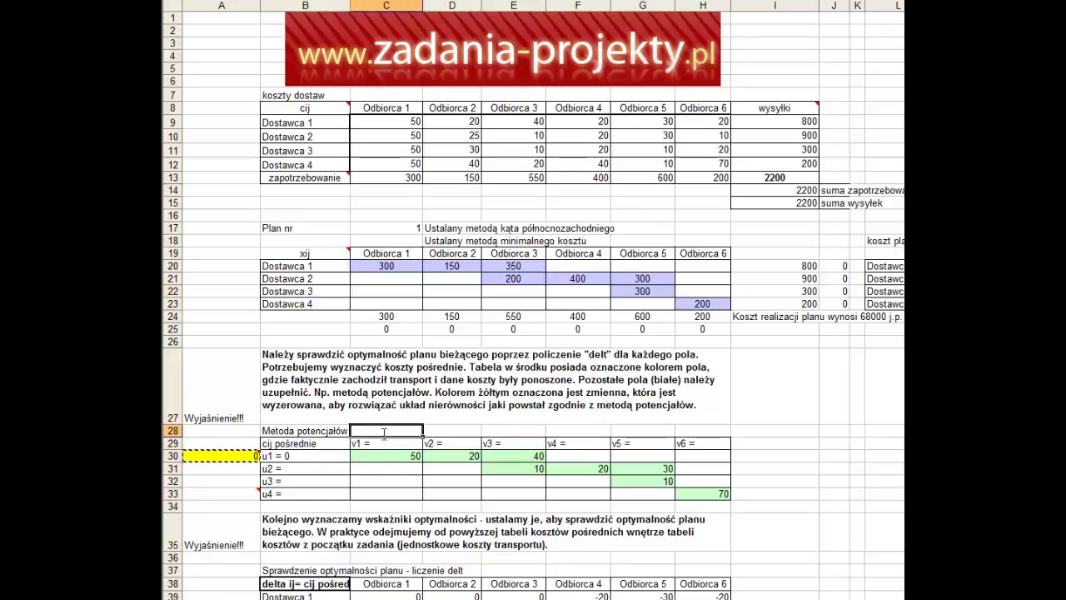
{"action": "type", "text": "50"}
{"action": "key", "text": "Tab"}
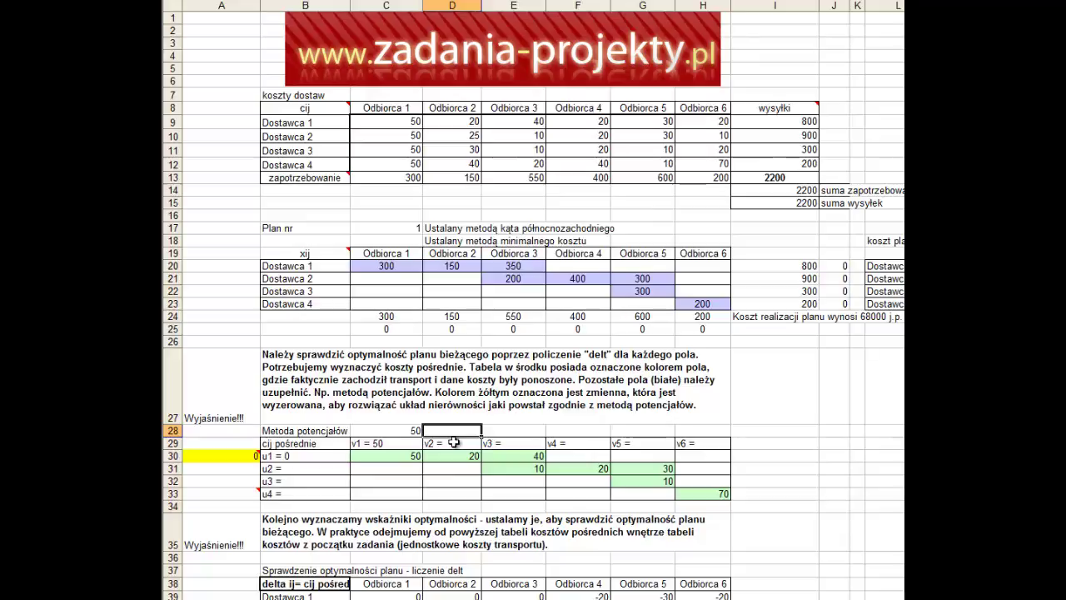
{"action": "type", "text": "20"}
{"action": "key", "text": "Tab"}
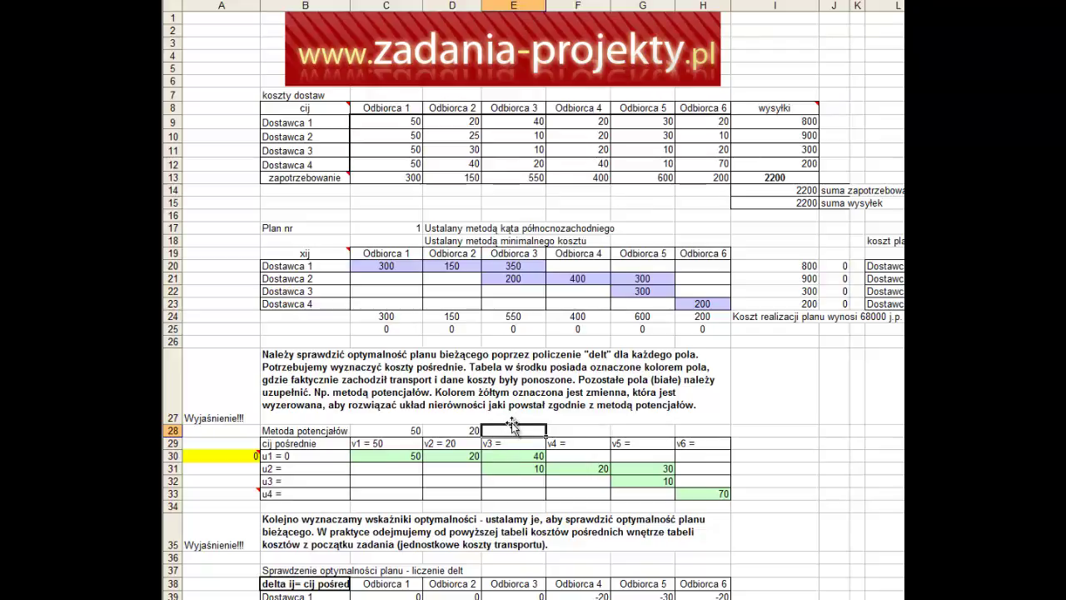
{"action": "type", "text": "40"}
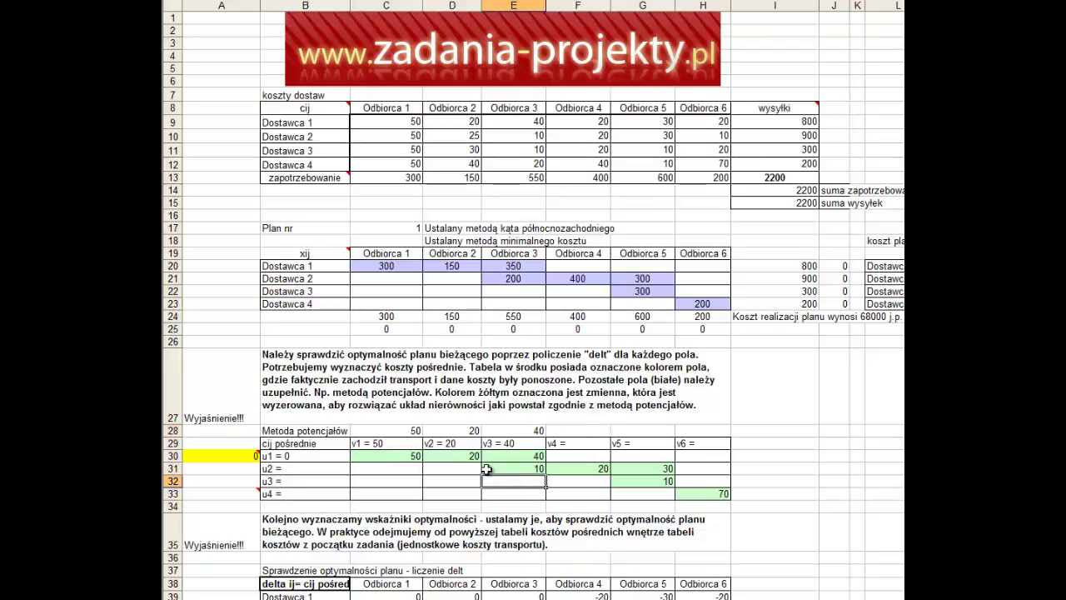
{"action": "left_click", "coordinate": [512, 481]}
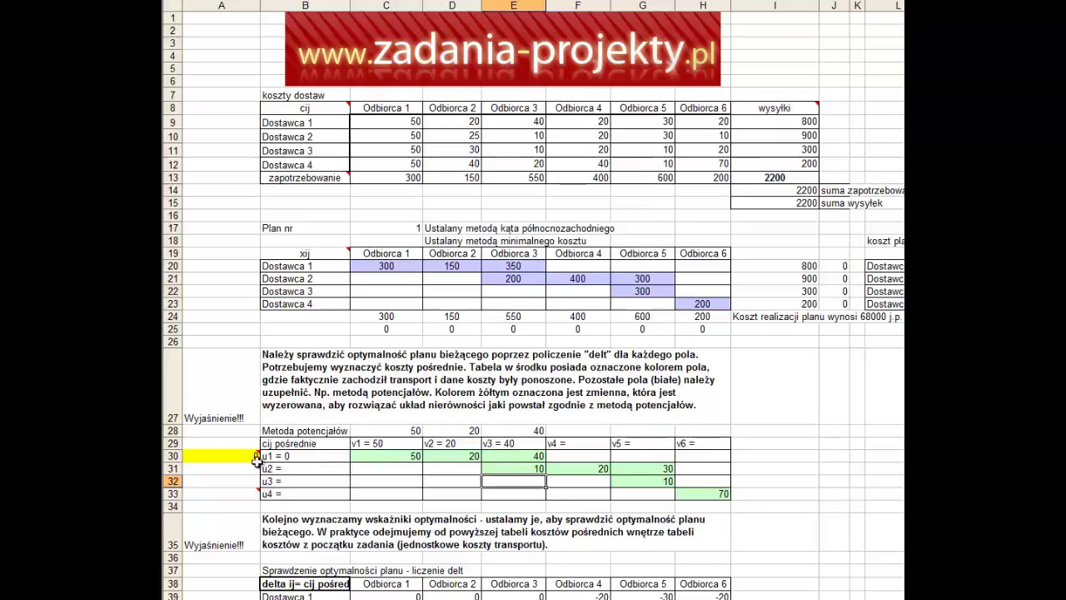
Step: Enter the row potential u2 = -30
{"action": "left_click", "coordinate": [200, 470]}
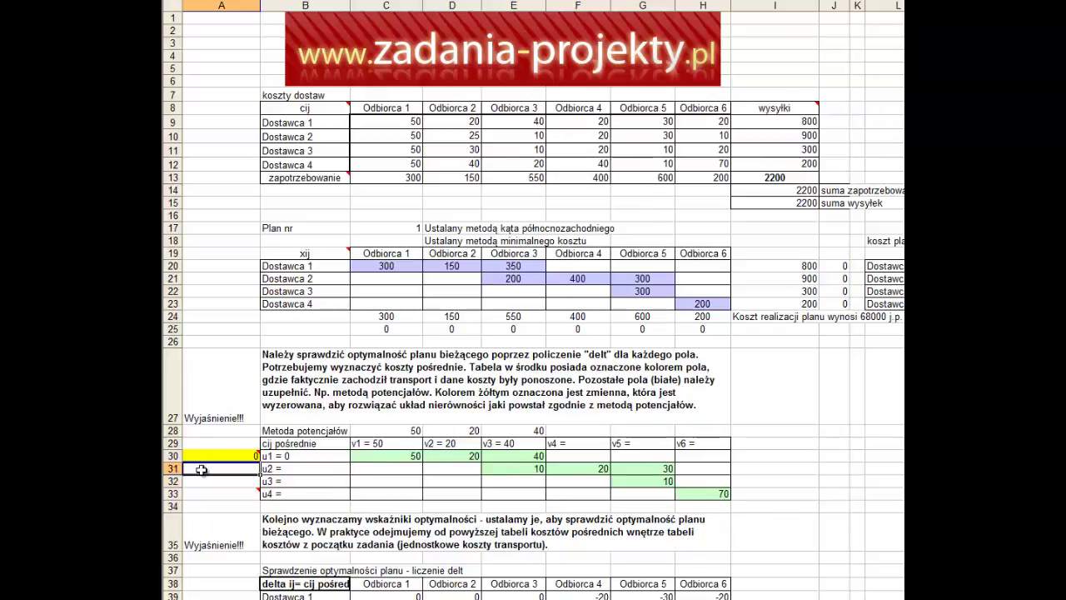
{"action": "type", "text": "-30"}
{"action": "key", "text": "Return"}
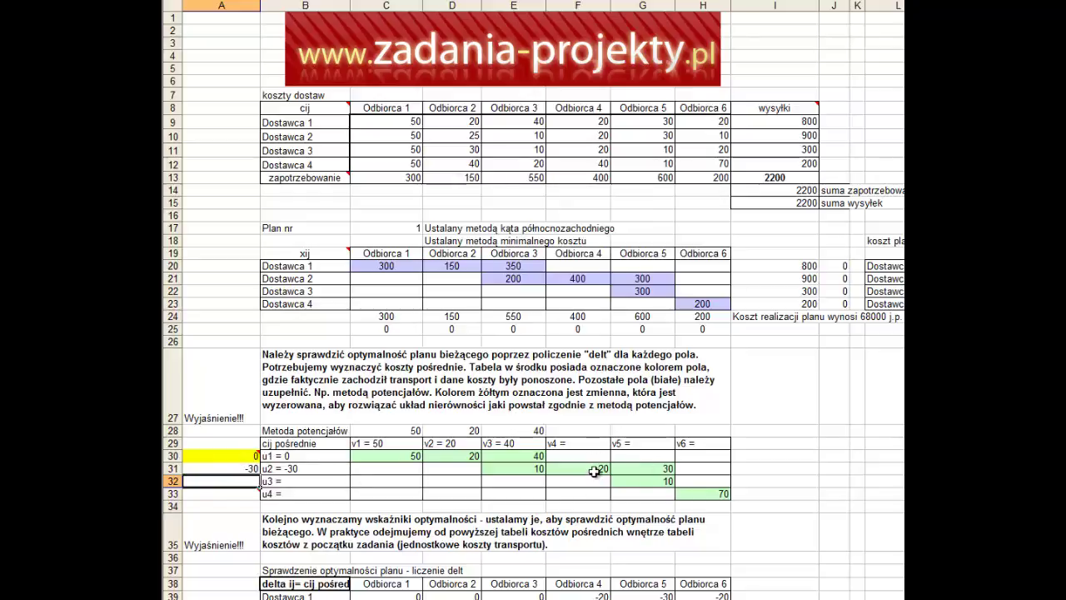
Step: Enter the column potentials v4 = 50 and v5 = 60
{"action": "left_click", "coordinate": [557, 430]}
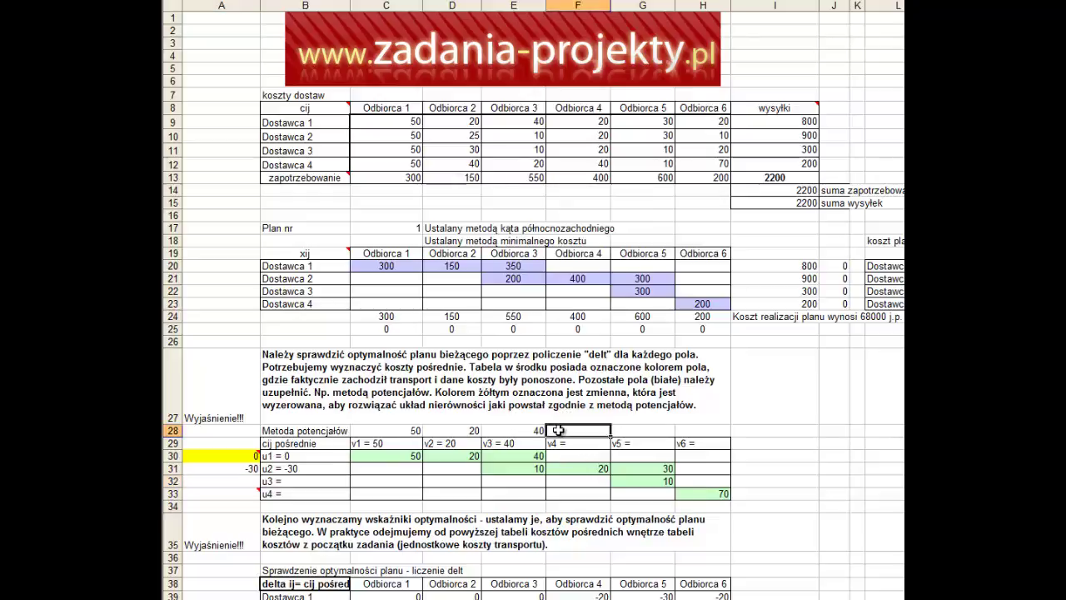
{"action": "type", "text": "50"}
{"action": "key", "text": "Return"}
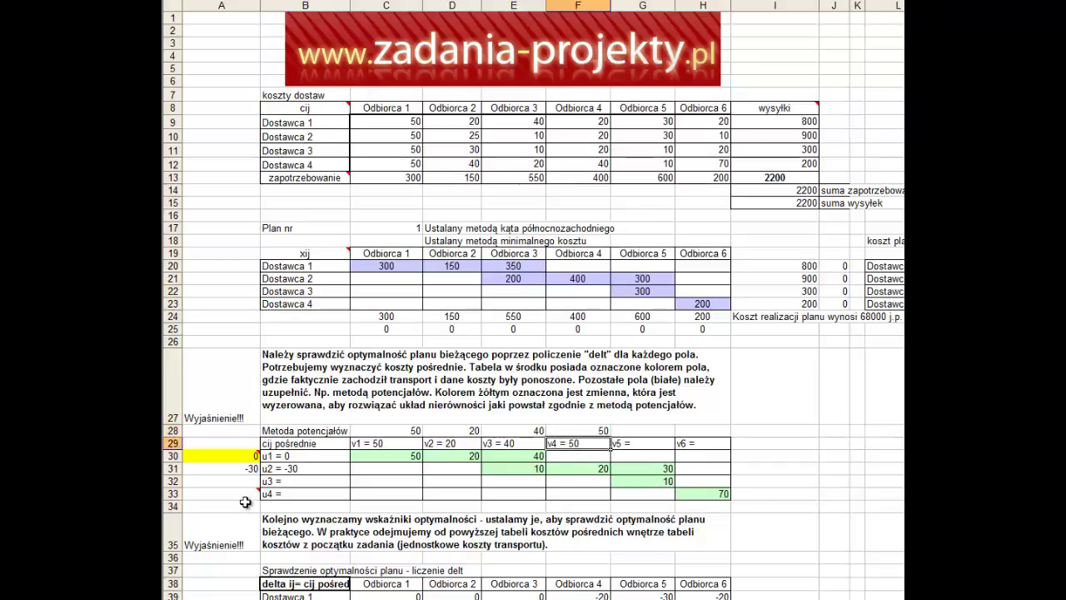
{"action": "left_click", "coordinate": [652, 471]}
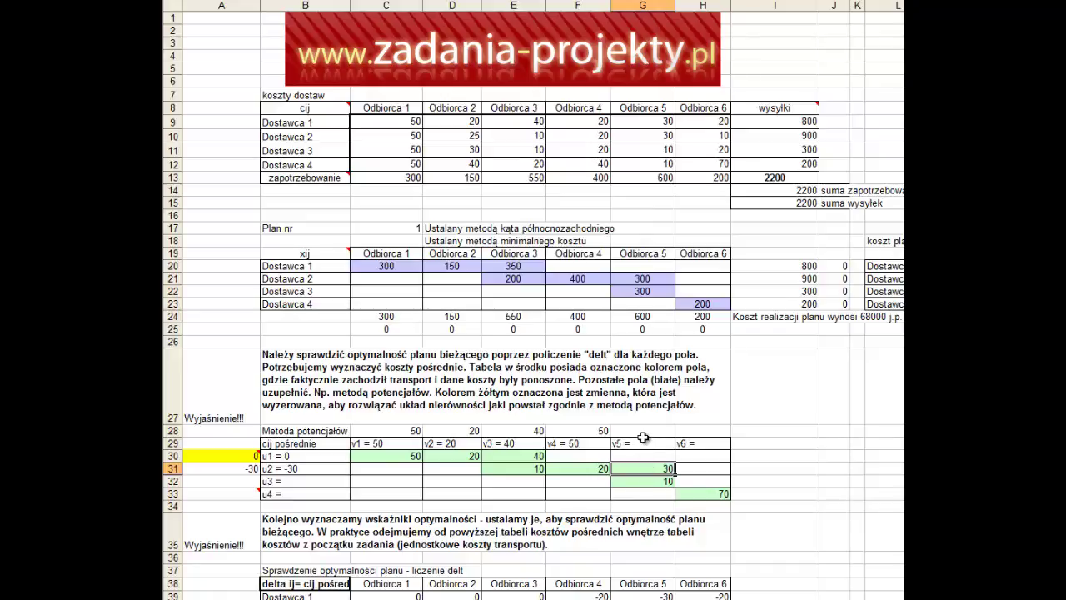
{"action": "left_click", "coordinate": [646, 430]}
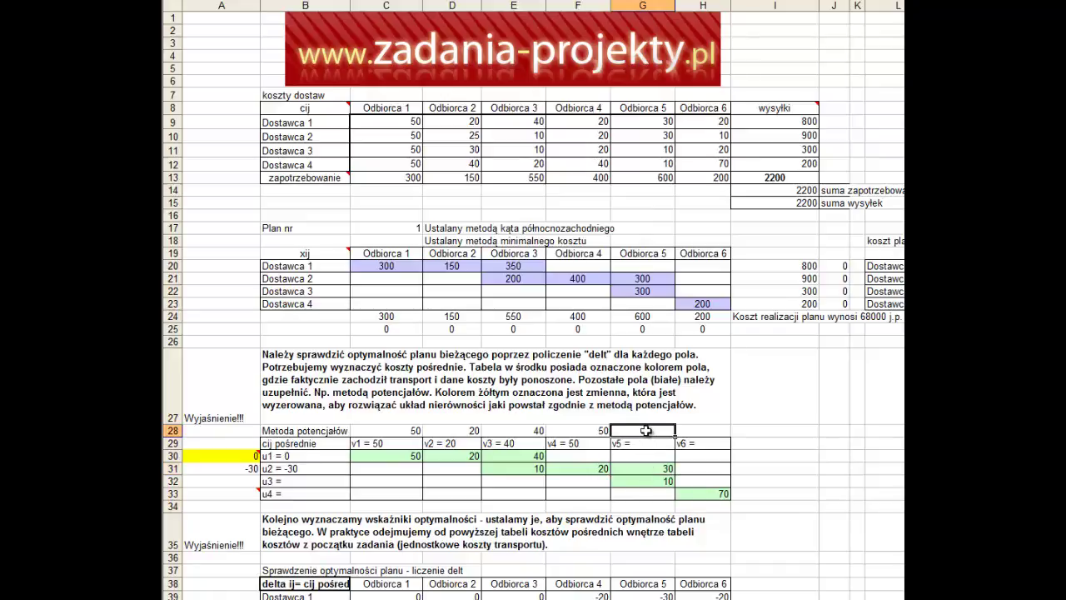
{"action": "type", "text": "60"}
{"action": "key", "text": "Return"}
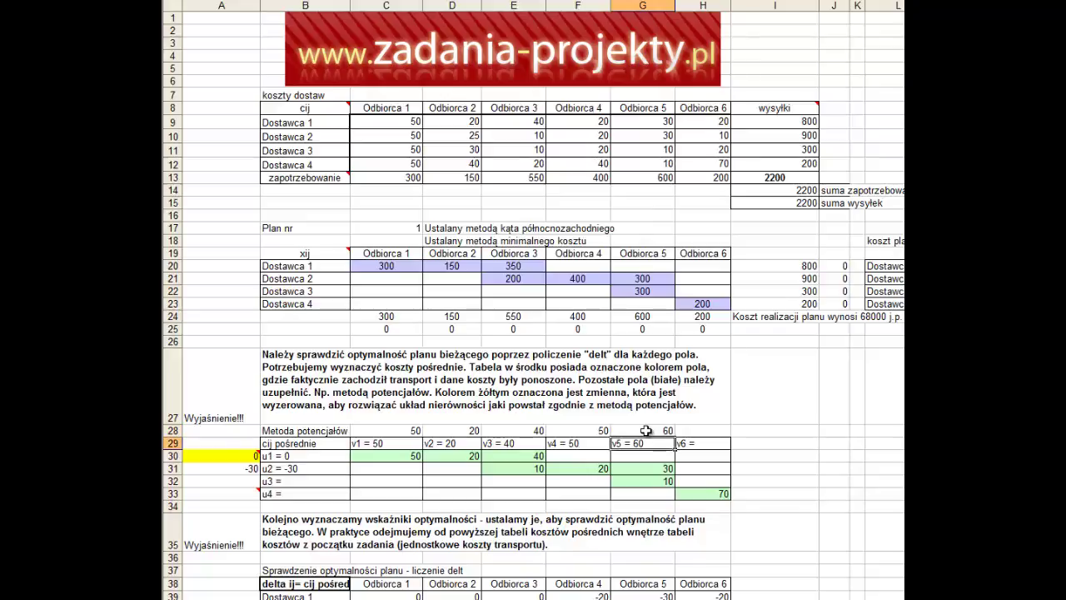
Step: Enter u3 = -50, based on the known cost 10 in row 32
{"action": "left_click", "coordinate": [645, 484]}
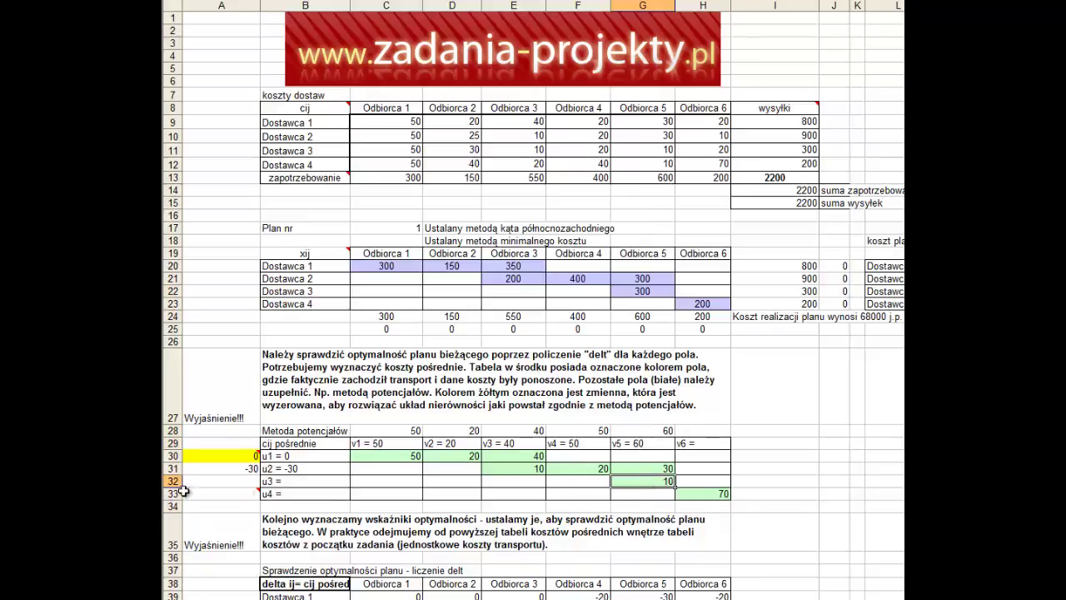
{"action": "left_click", "coordinate": [315, 485]}
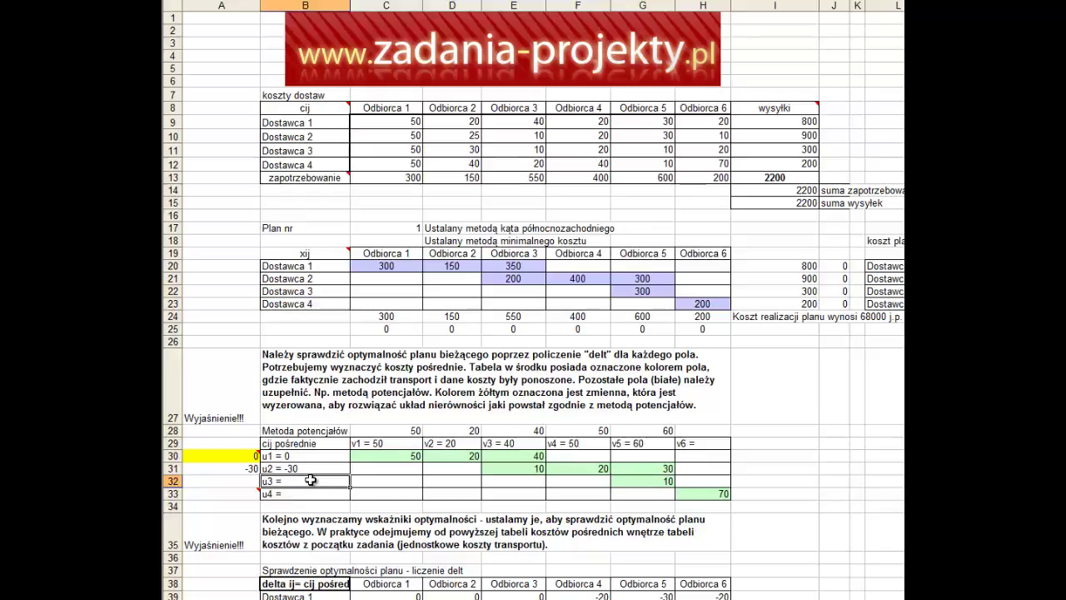
{"action": "left_click", "coordinate": [658, 429]}
{"action": "left_click", "coordinate": [633, 485]}
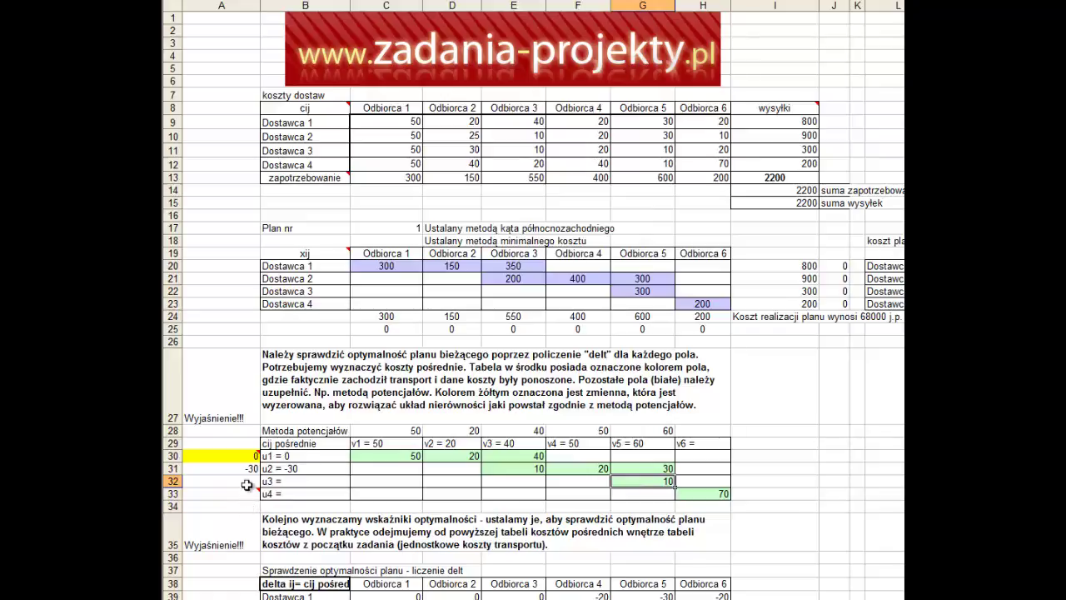
{"action": "left_click", "coordinate": [238, 480]}
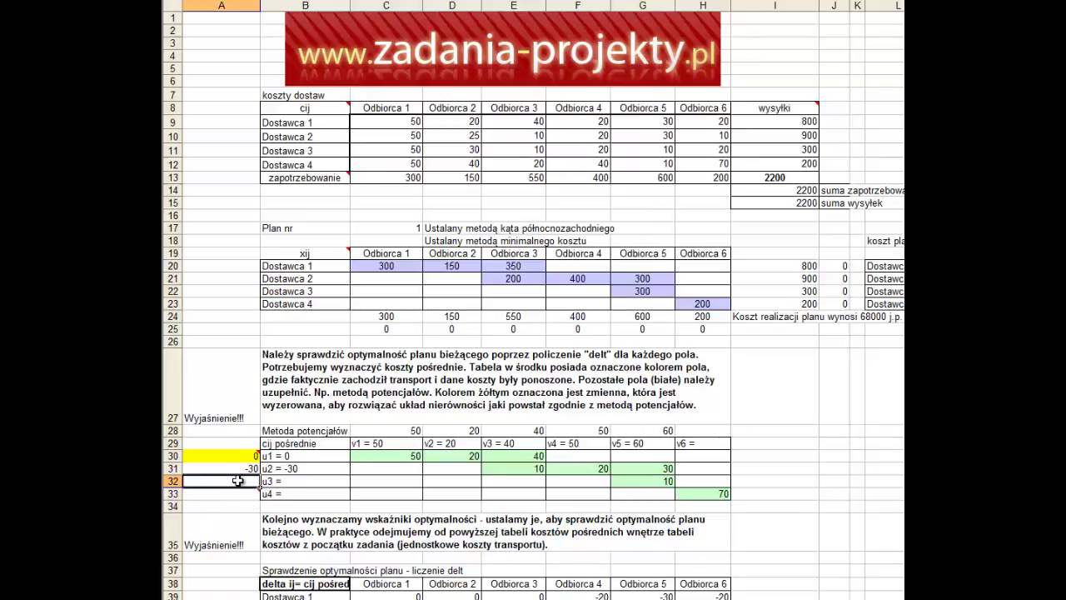
{"action": "type", "text": "-50"}
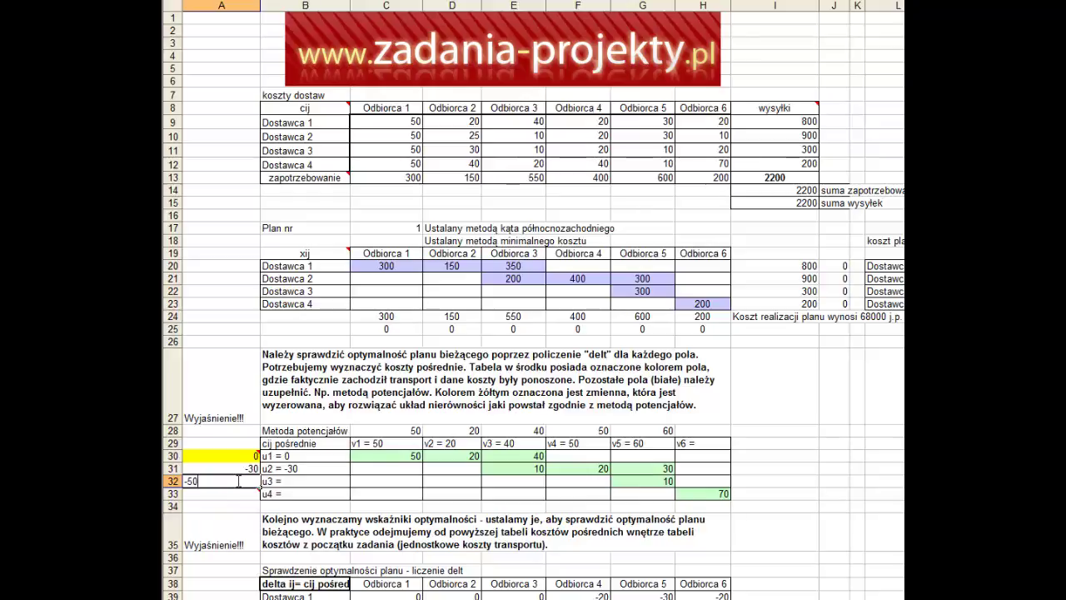
{"action": "key", "text": "Return"}
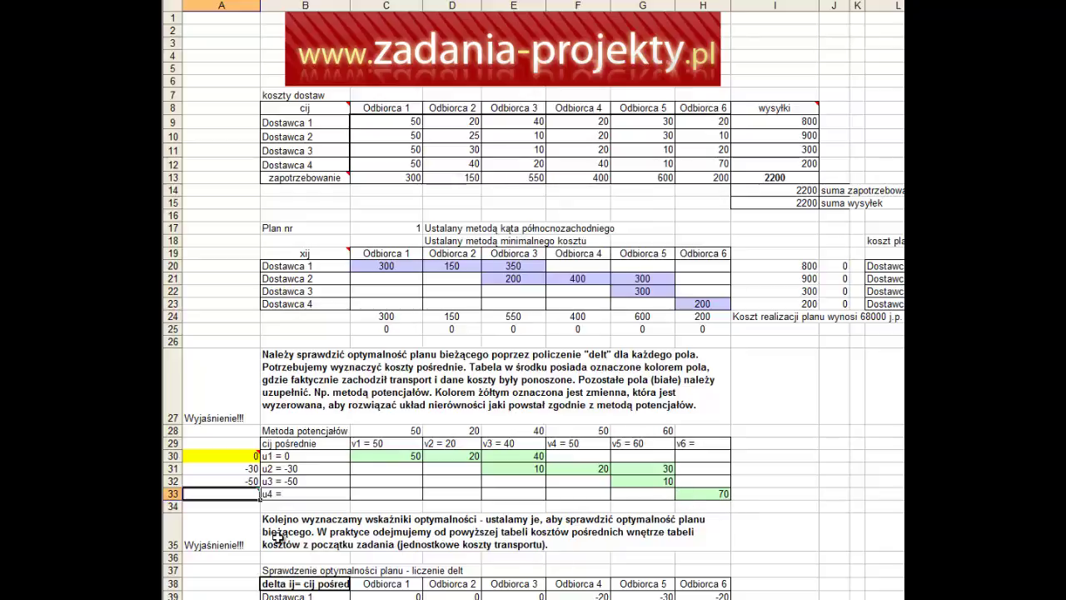
Step: Copy the yellow u1 zero into the u4 cell and enter v6 = 70
{"action": "left_click", "coordinate": [245, 456]}
{"action": "key", "text": "ctrl+c"}
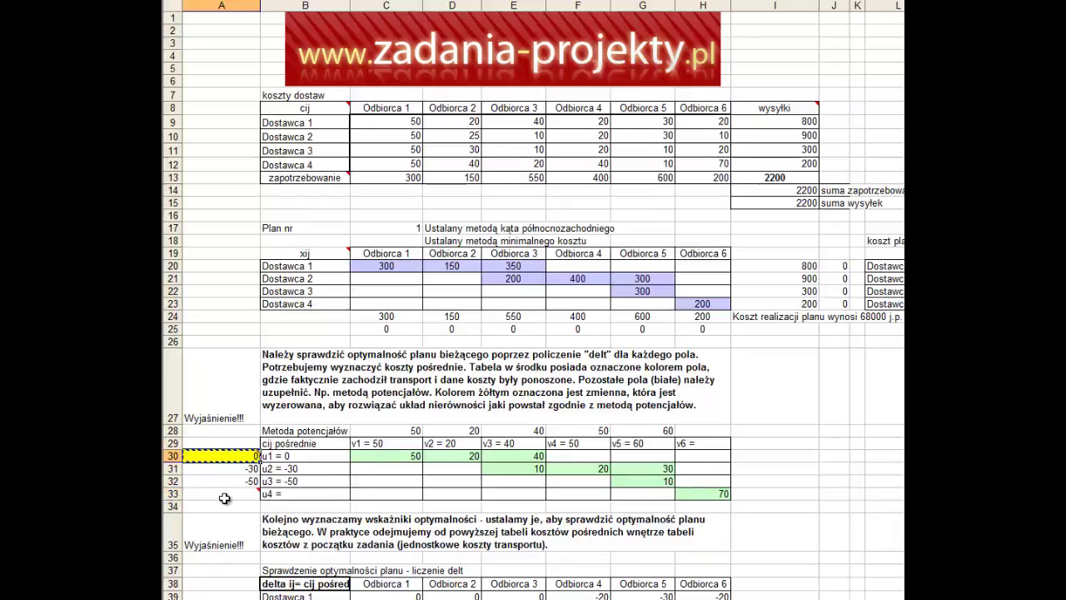
{"action": "left_click", "coordinate": [224, 494]}
{"action": "key", "text": "ctrl+v"}
{"action": "left_click", "coordinate": [697, 427]}
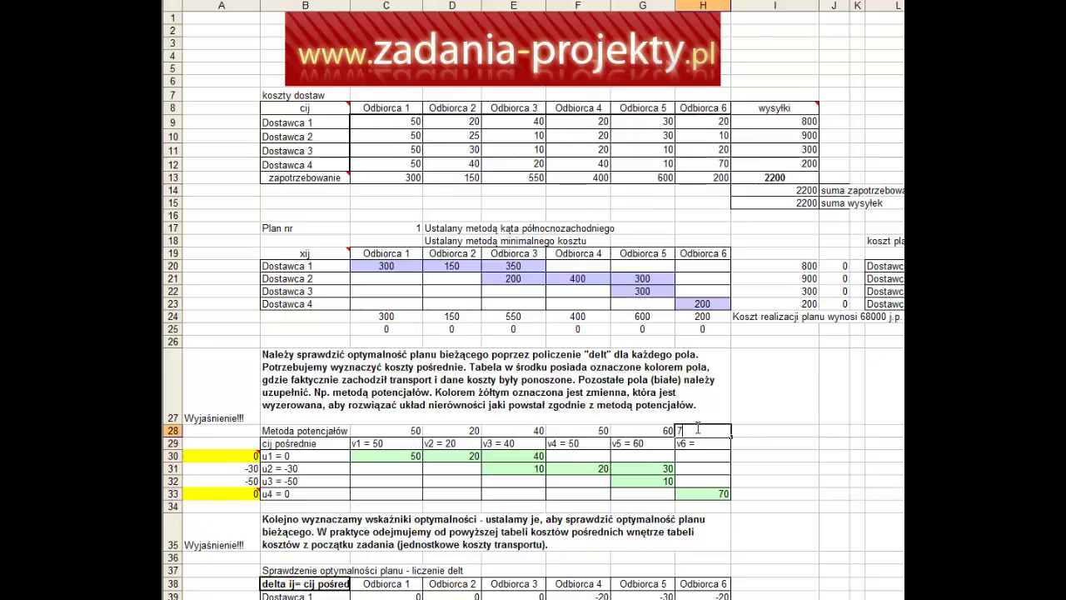
{"action": "type", "text": "70"}
{"action": "key", "text": "Return"}
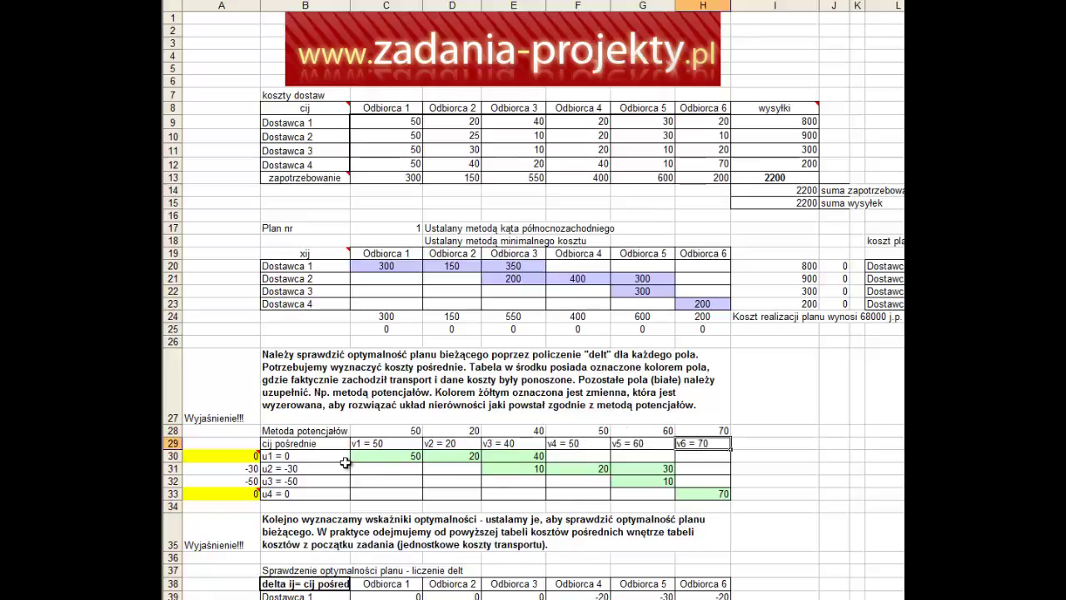
{"action": "left_click_drag", "start_coordinate": [299, 499], "coordinate": [313, 458]}
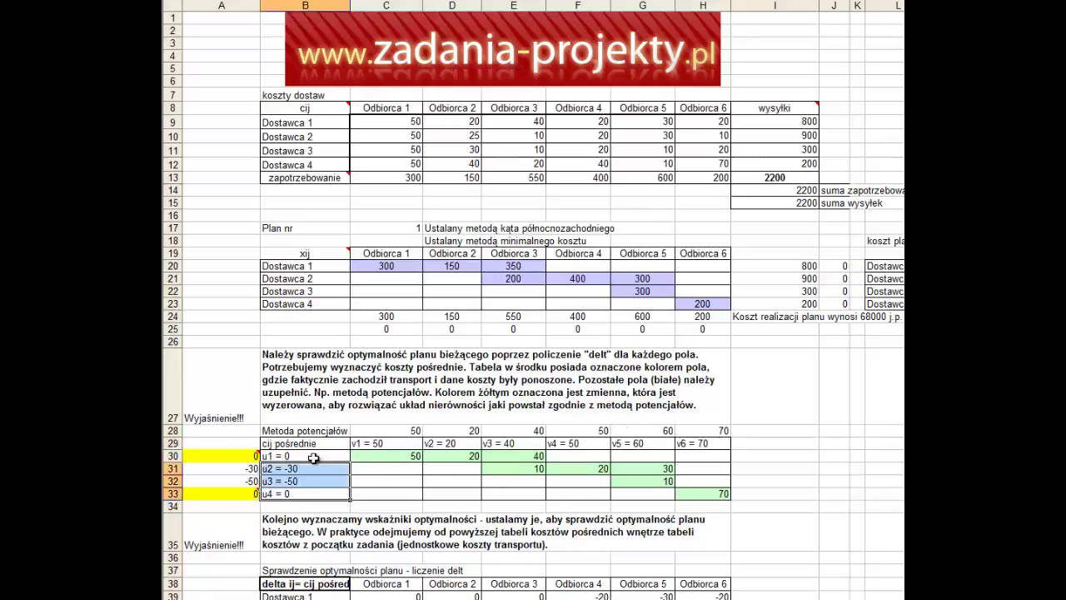
{"action": "left_click_drag", "start_coordinate": [414, 441], "coordinate": [695, 444]}
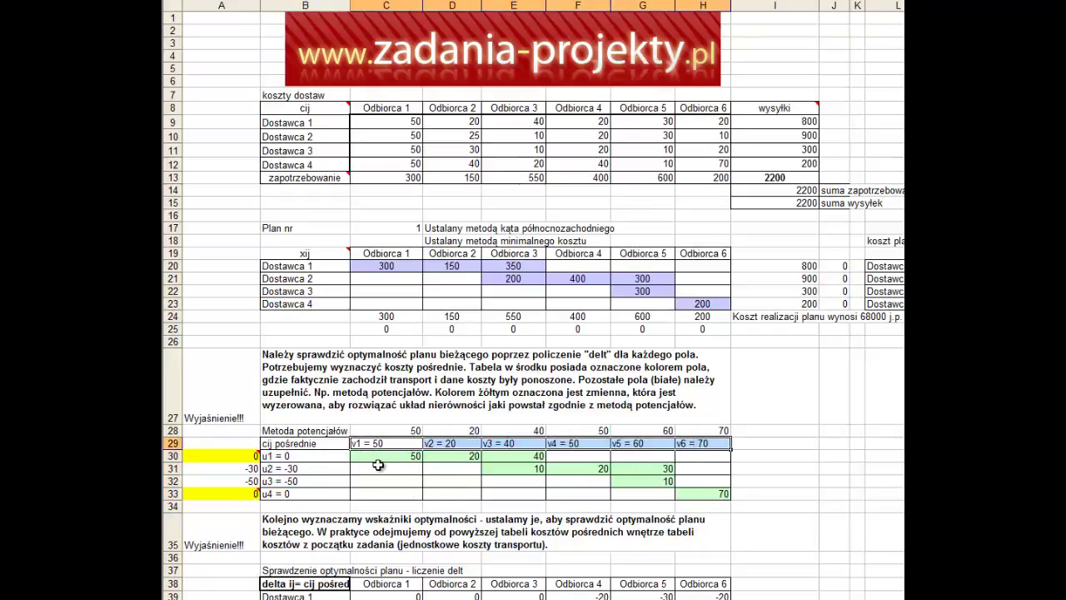
{"action": "left_click_drag", "start_coordinate": [382, 466], "coordinate": [426, 497]}
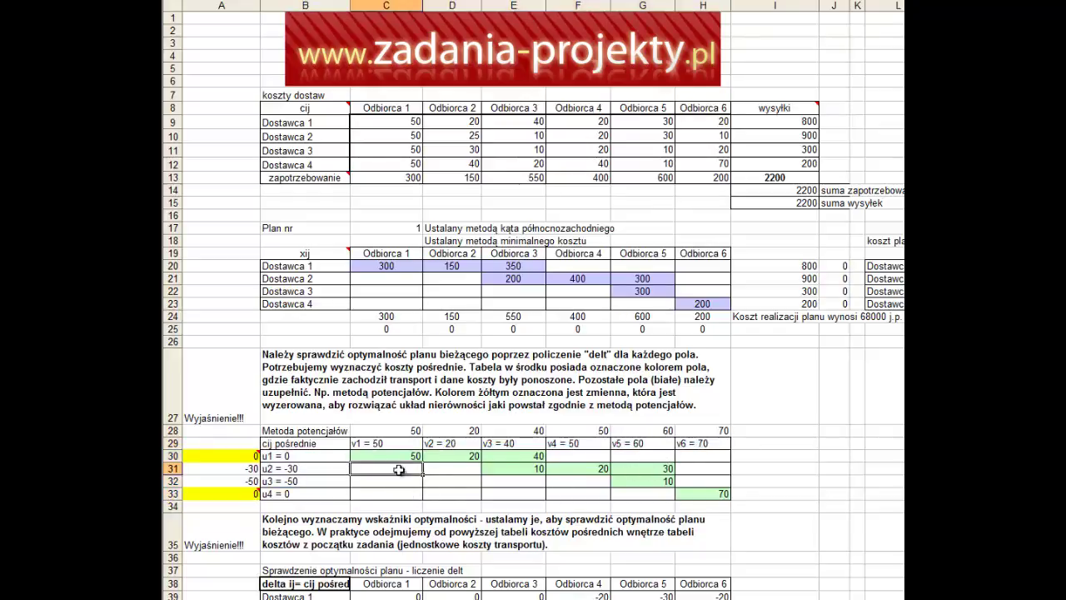
{"action": "left_click", "coordinate": [575, 494]}
{"action": "left_click", "coordinate": [642, 494]}
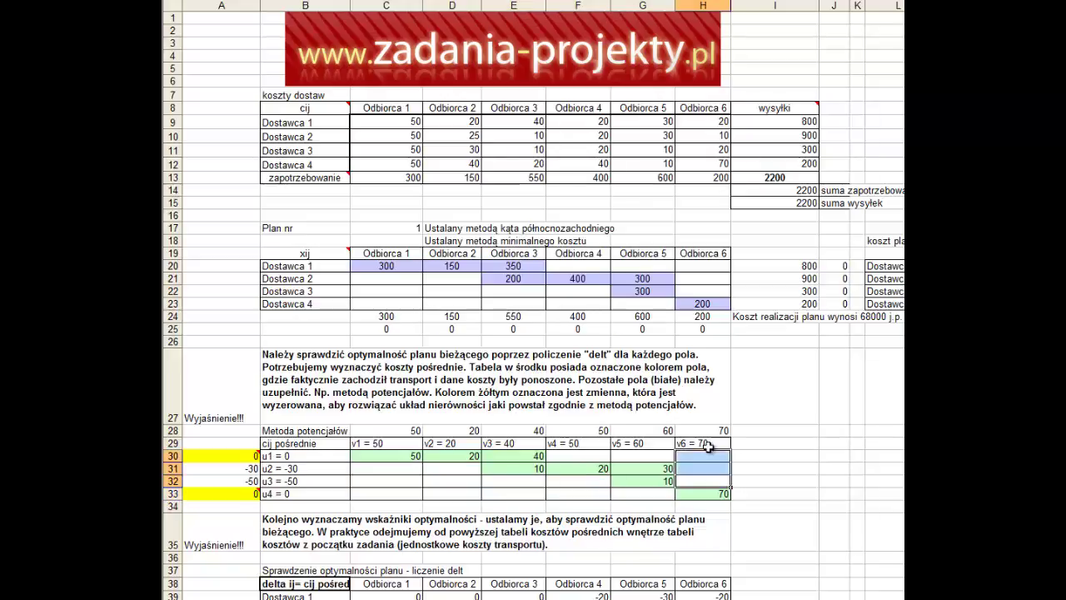
{"action": "left_click_drag", "start_coordinate": [641, 455], "coordinate": [575, 464]}
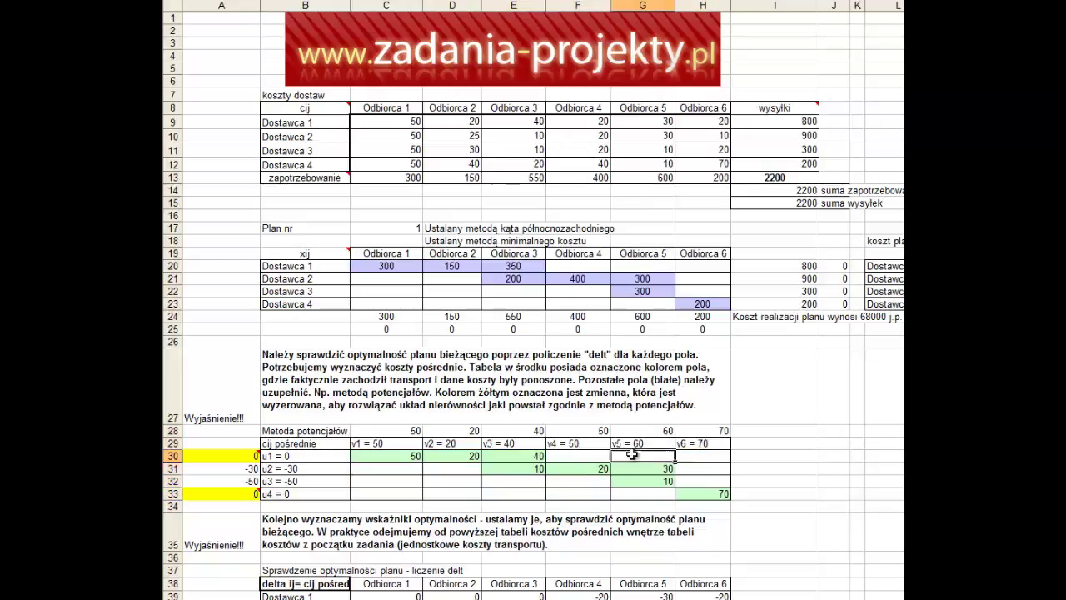
{"action": "left_click", "coordinate": [386, 469]}
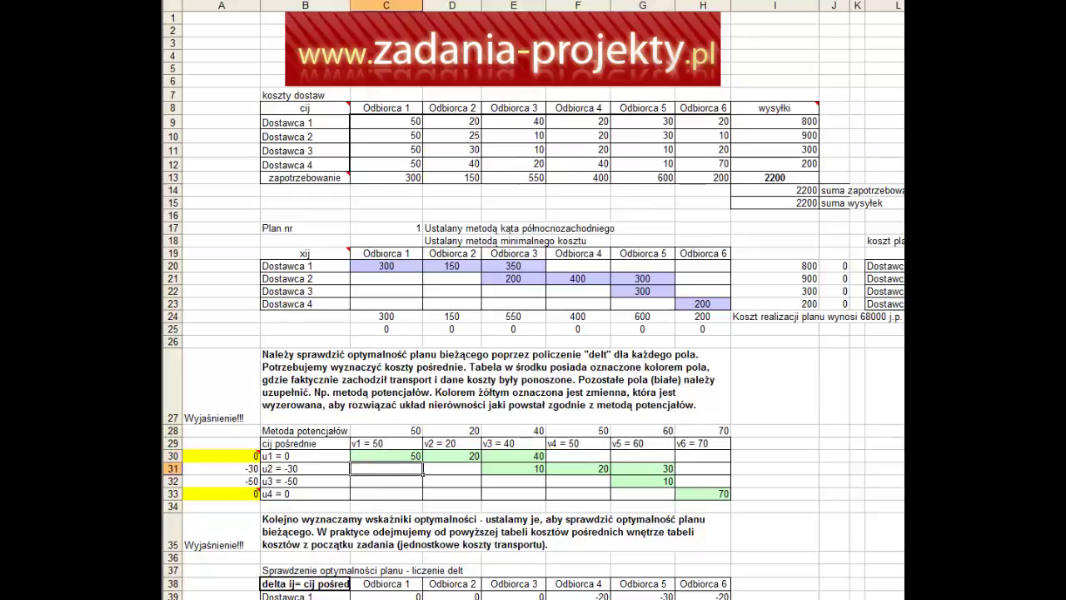
{"action": "left_click_drag", "start_coordinate": [687, 492], "coordinate": [640, 481]}
{"action": "left_click_drag", "start_coordinate": [551, 465], "coordinate": [375, 457]}
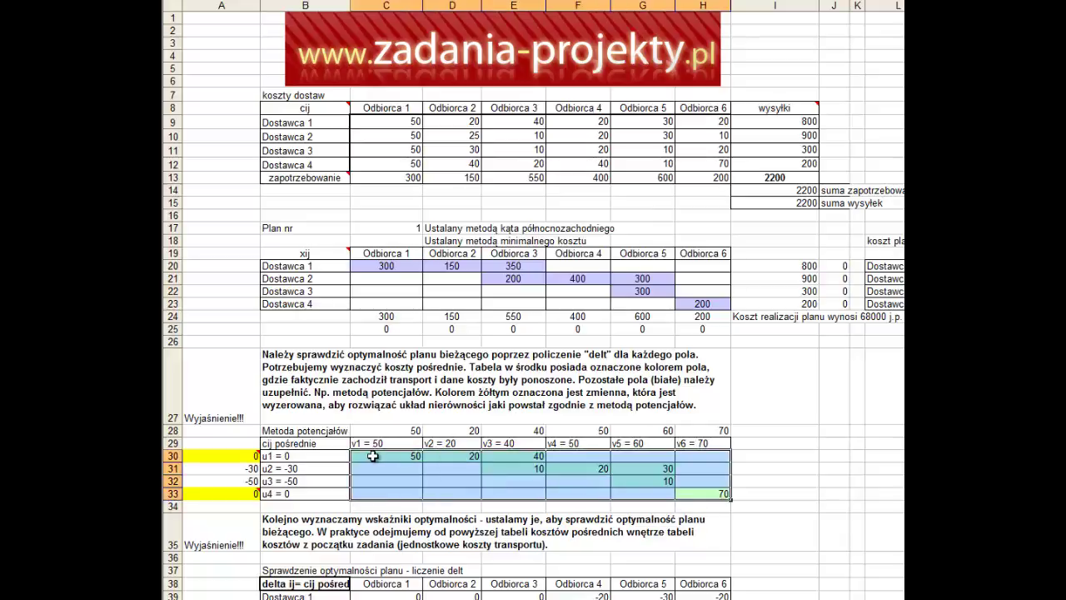
{"action": "left_click_drag", "start_coordinate": [296, 456], "coordinate": [296, 493]}
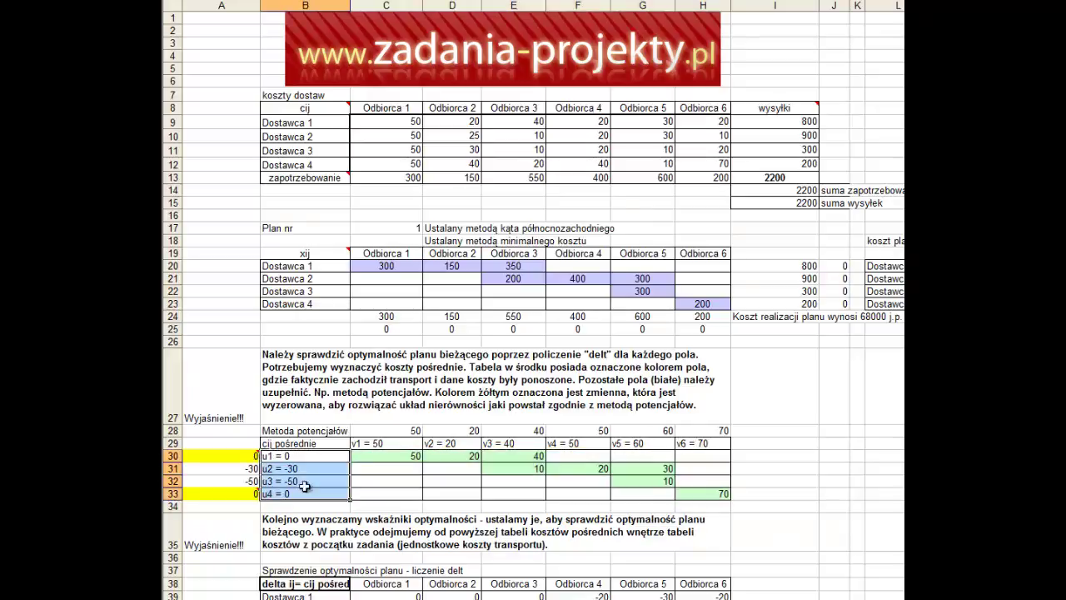
{"action": "left_click_drag", "start_coordinate": [380, 444], "coordinate": [704, 443]}
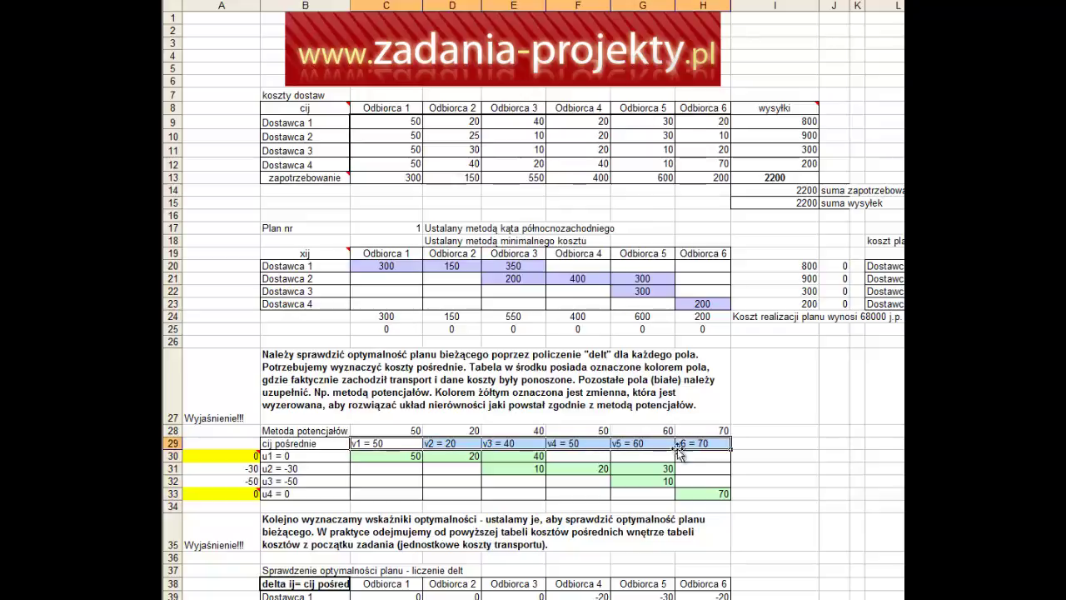
Step: Enter a formula in C31 adding the u2 and v1 potentials
{"action": "left_click", "coordinate": [374, 475]}
{"action": "left_click", "coordinate": [376, 466]}
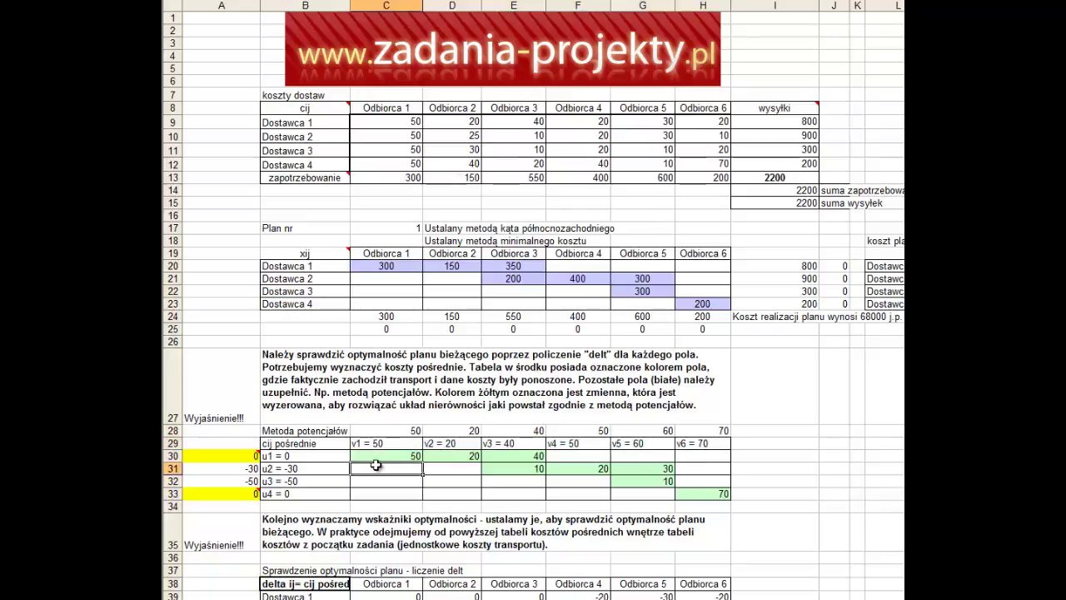
{"action": "type", "text": "="}
{"action": "left_click", "coordinate": [248, 468]}
{"action": "type", "text": "+"}
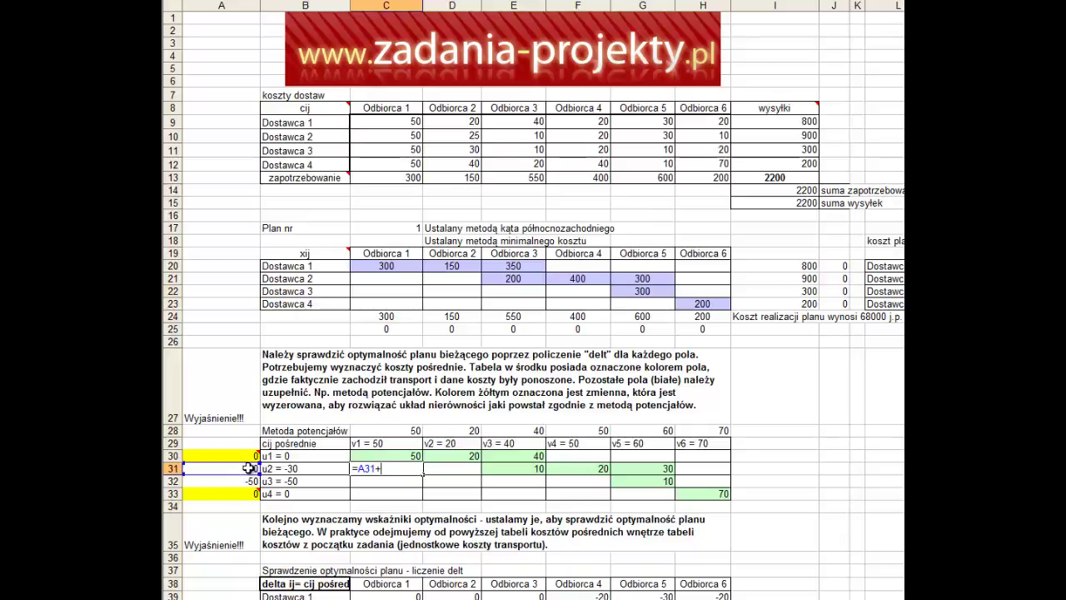
{"action": "left_click", "coordinate": [389, 430]}
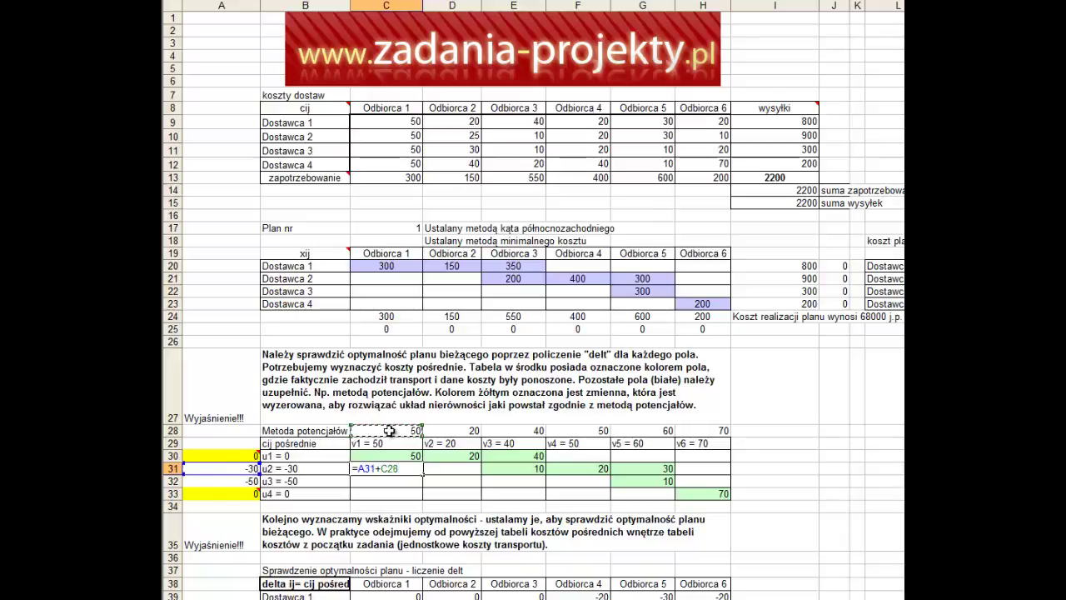
{"action": "key", "text": "Return"}
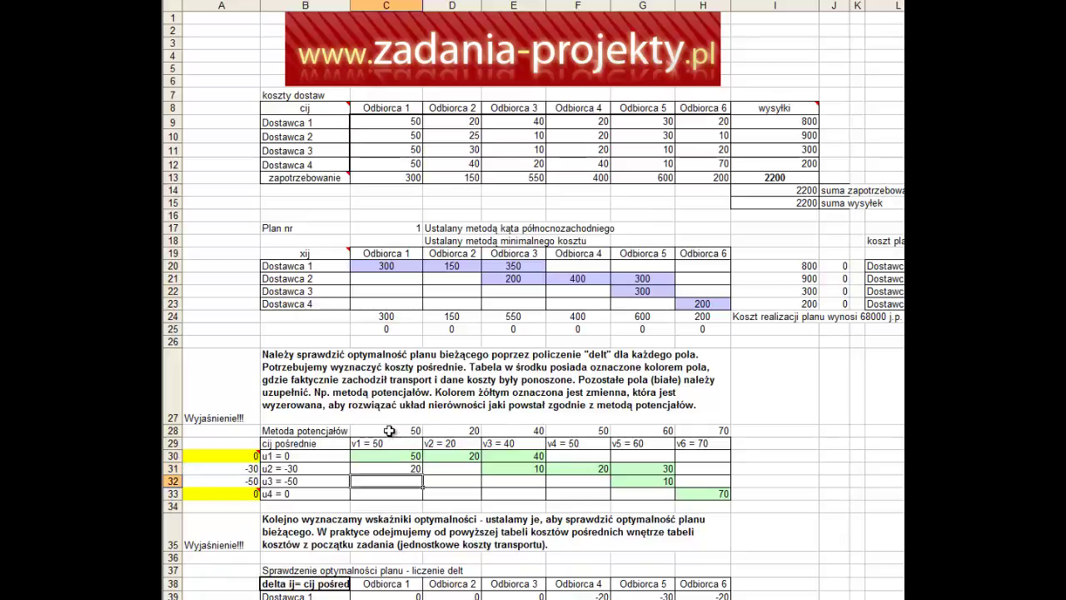
Step: Make the C31 references mixed so the formula reads =$A31+C$28, then verify it
{"action": "left_click", "coordinate": [412, 470]}
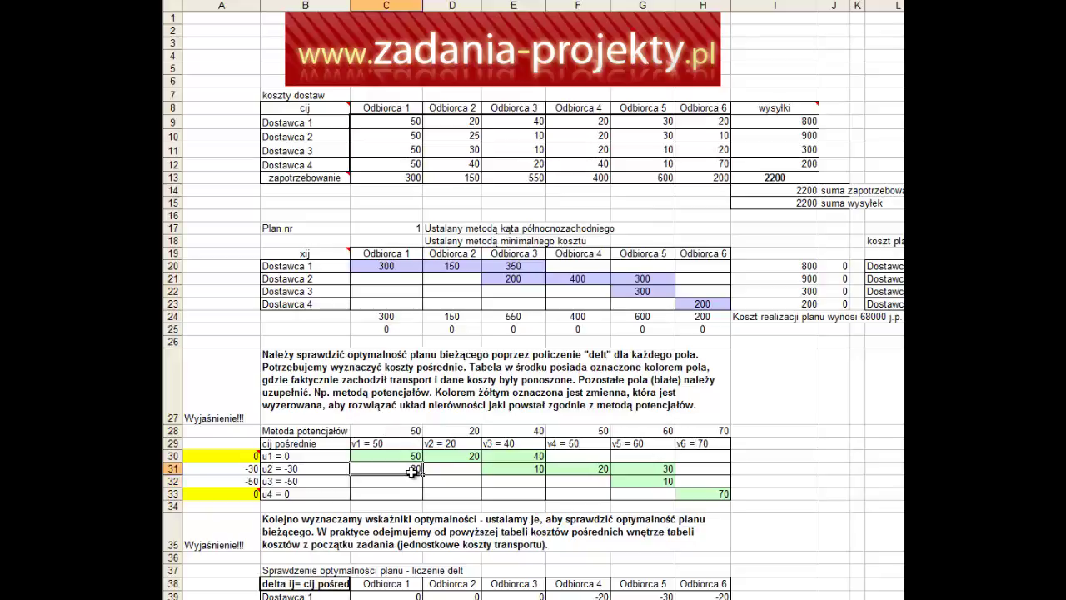
{"action": "double_click", "coordinate": [410, 468]}
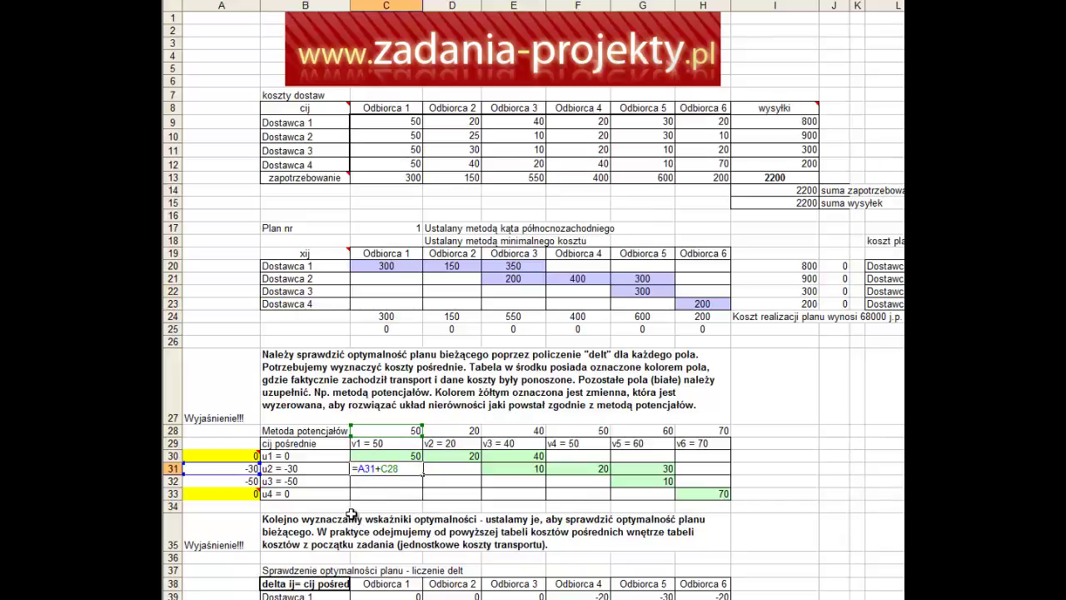
{"action": "key", "text": "F4"}
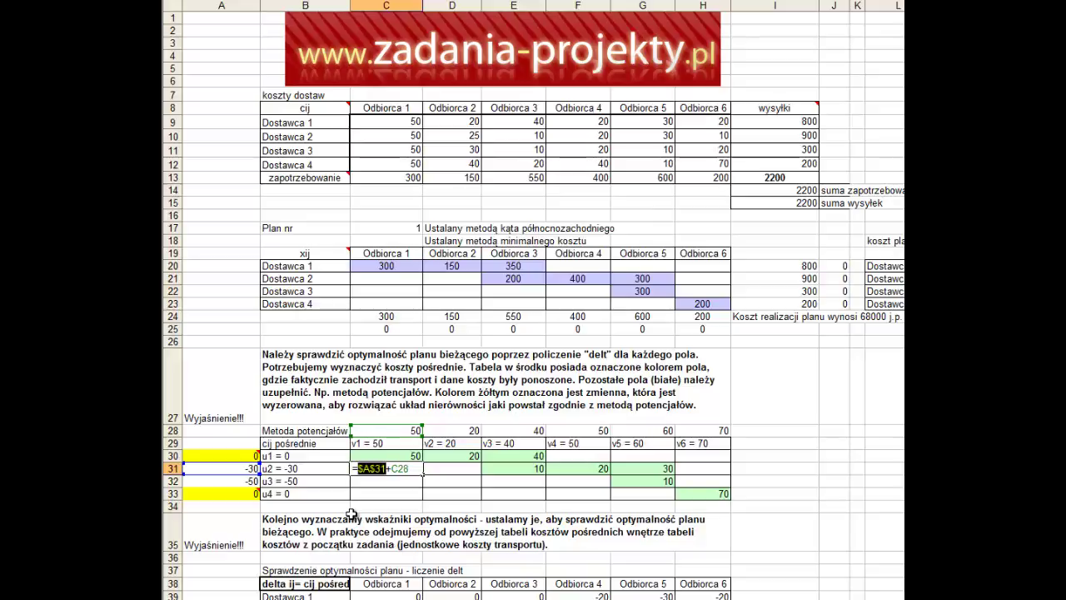
{"action": "key", "text": "F4"}
{"action": "key", "text": "F4"}
{"action": "left_click", "coordinate": [398, 469]}
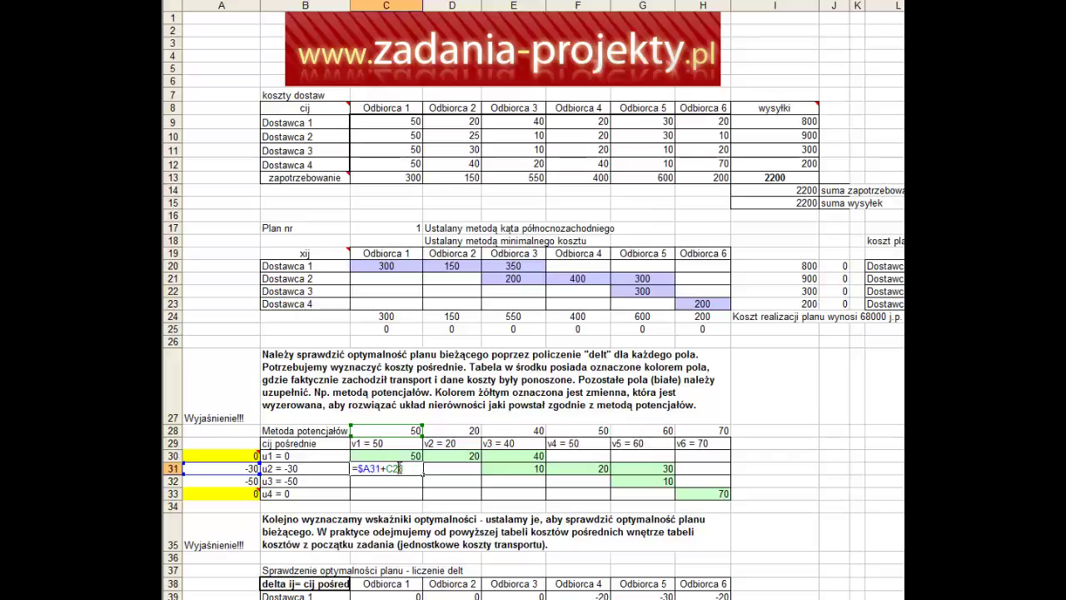
{"action": "key", "text": "F4"}
{"action": "key", "text": "F4"}
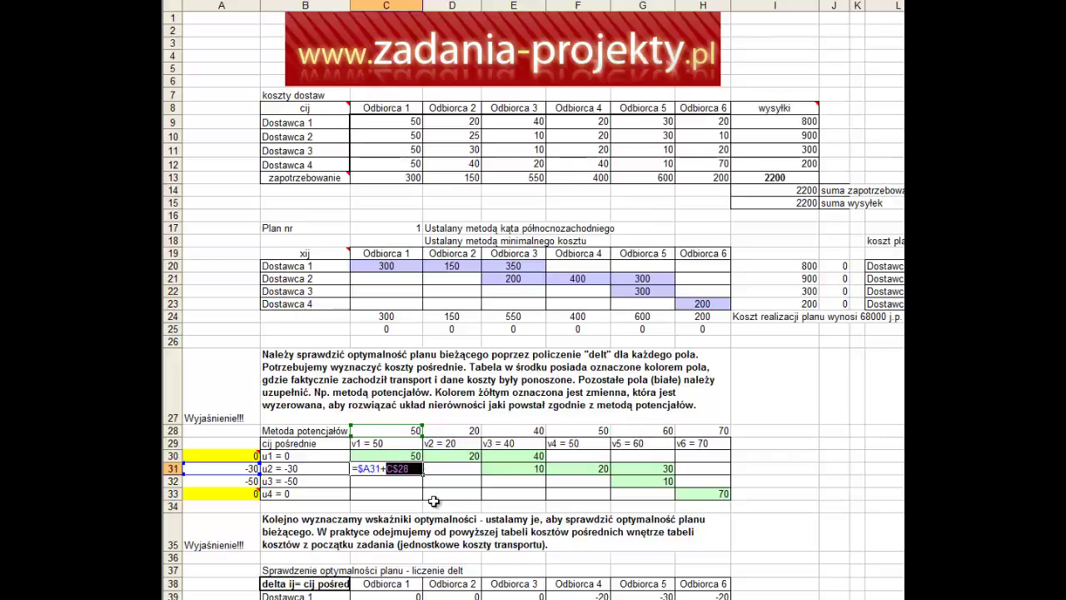
{"action": "key", "text": "Return"}
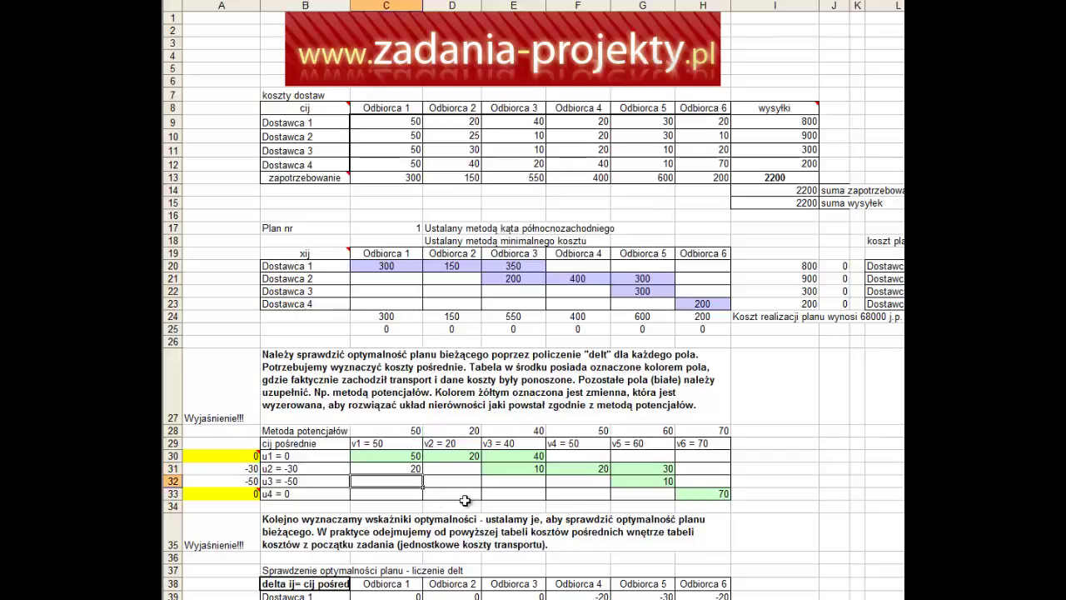
{"action": "left_click", "coordinate": [403, 468]}
{"action": "double_click", "coordinate": [403, 468]}
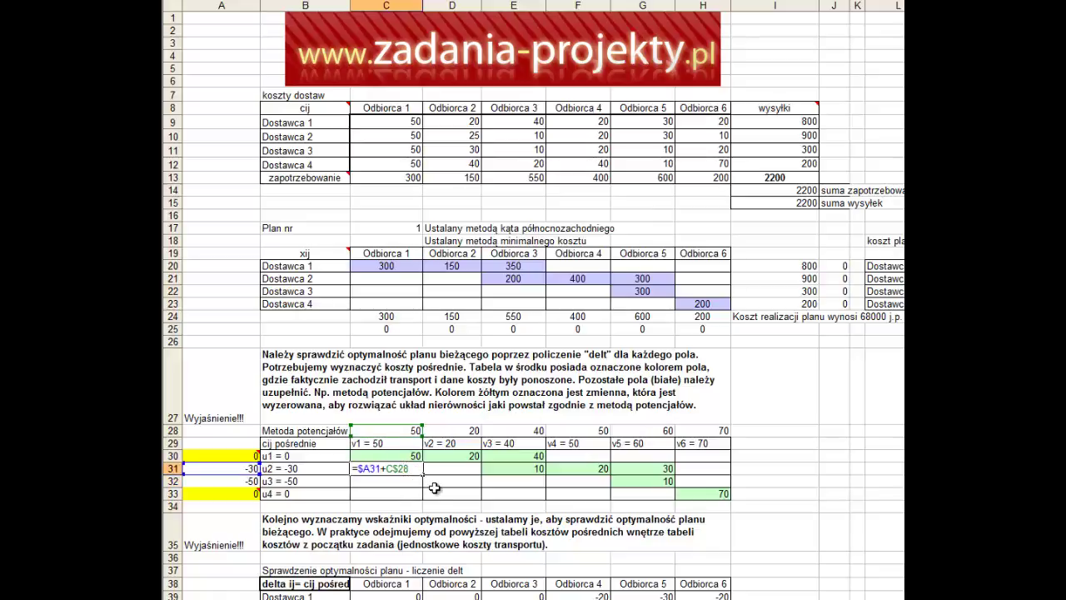
{"action": "key", "text": "Escape"}
Step: Paste the C31 formula into C31:D33, E32:F33, G33, H30:H31 and F30:G30, checking F30's formula
{"action": "key", "text": "ctrl+c"}
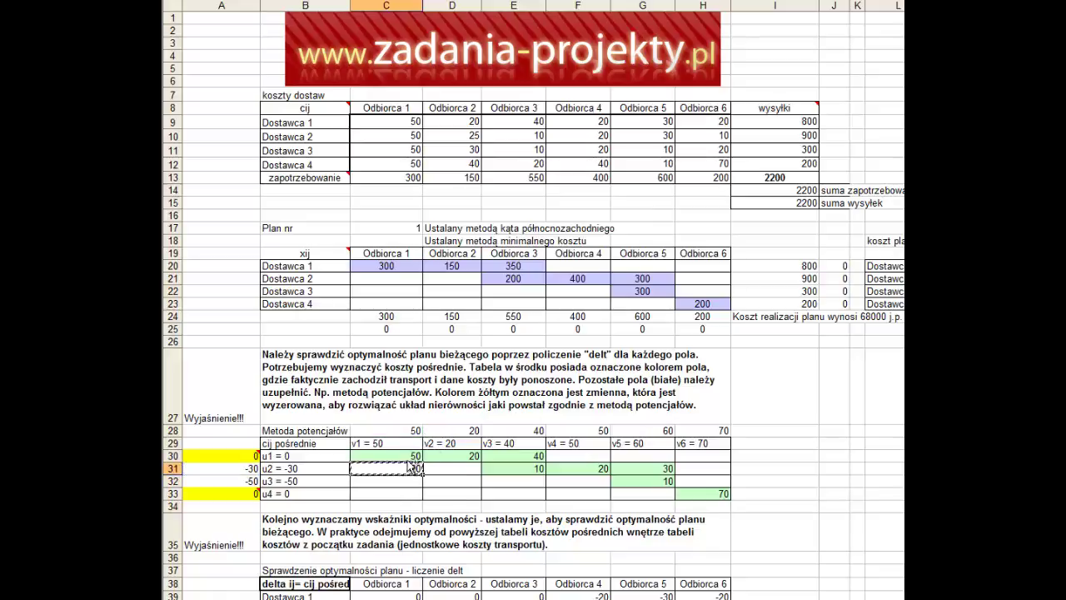
{"action": "left_click_drag", "start_coordinate": [414, 469], "coordinate": [396, 491]}
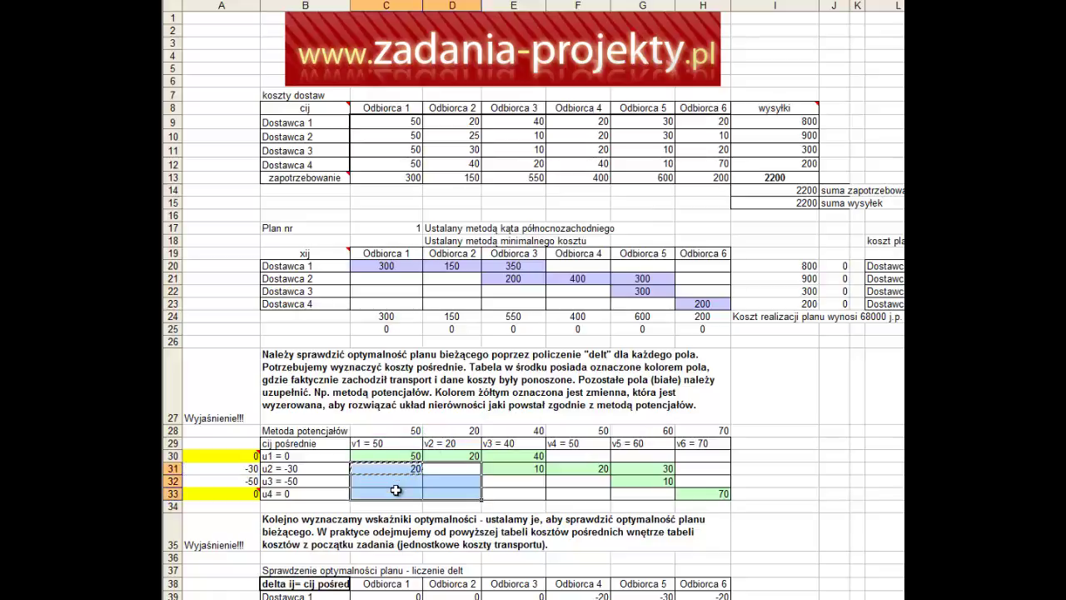
{"action": "left_click_drag", "start_coordinate": [516, 482], "coordinate": [567, 494]}
{"action": "key", "text": "ctrl+v"}
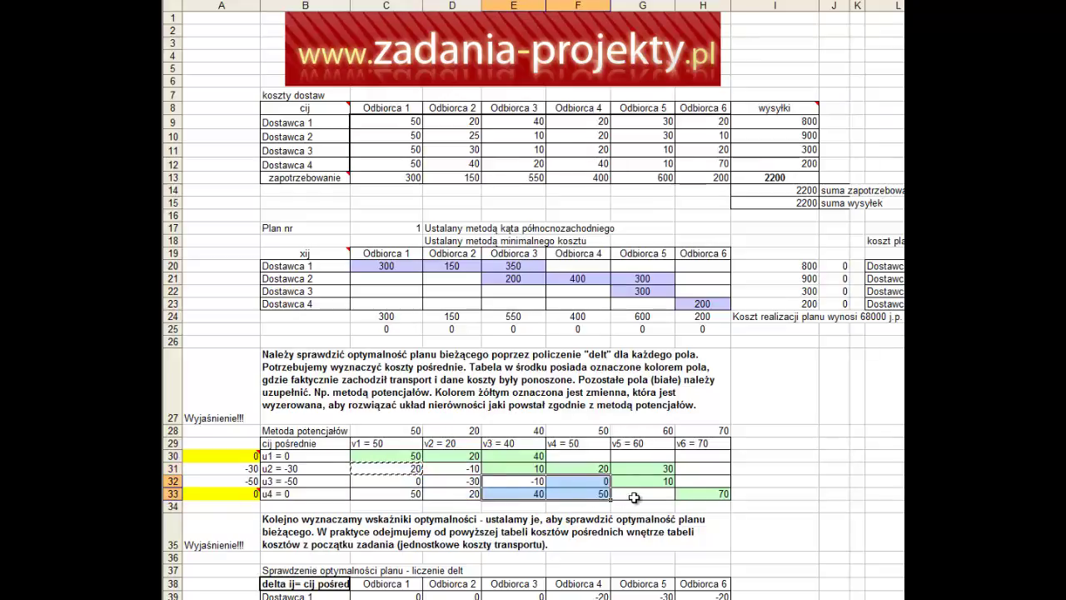
{"action": "left_click", "coordinate": [634, 498]}
{"action": "key", "text": "ctrl+v"}
{"action": "mouse_move", "coordinate": [692, 469]}
{"action": "left_mouse_down"}
{"action": "mouse_move", "coordinate": [684, 456]}
{"action": "mouse_move", "coordinate": [585, 457]}
{"action": "left_mouse_up"}
{"action": "key", "text": "ctrl+v"}
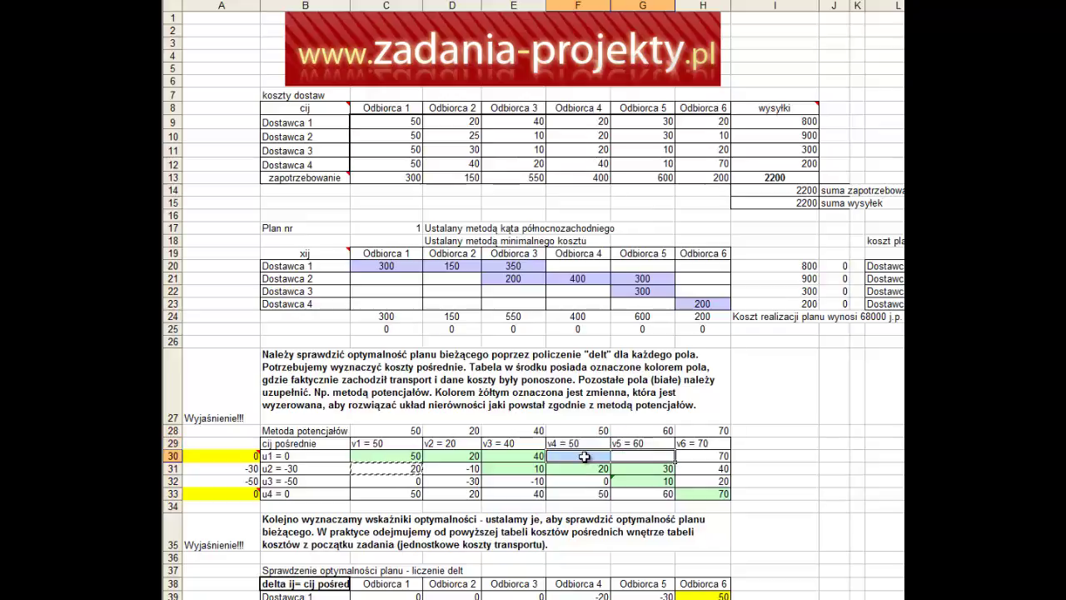
{"action": "key", "text": "ctrl+v"}
{"action": "key", "text": "Right"}
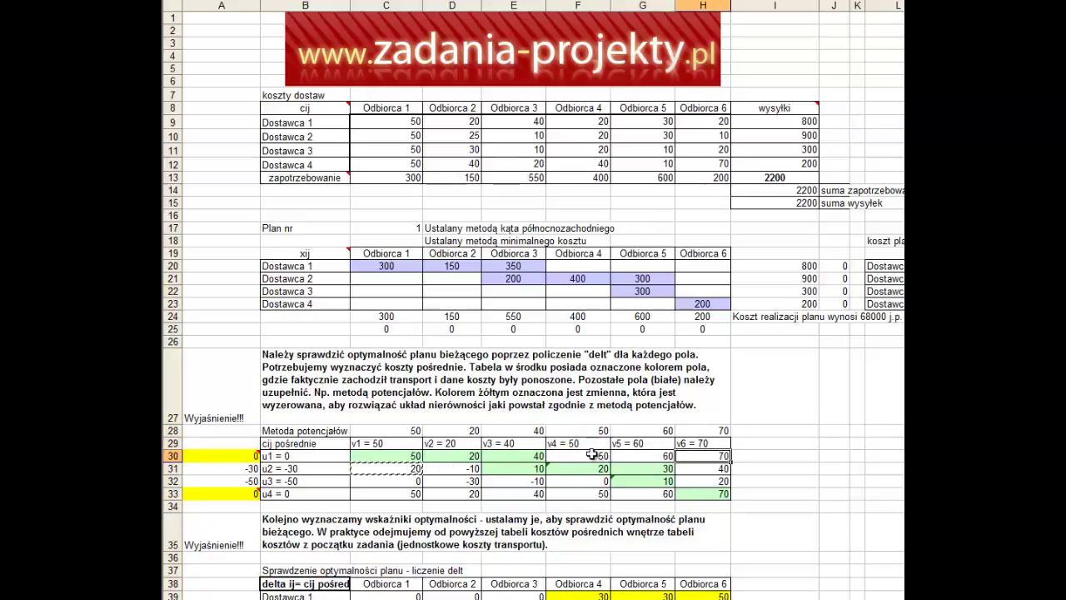
{"action": "double_click", "coordinate": [592, 454]}
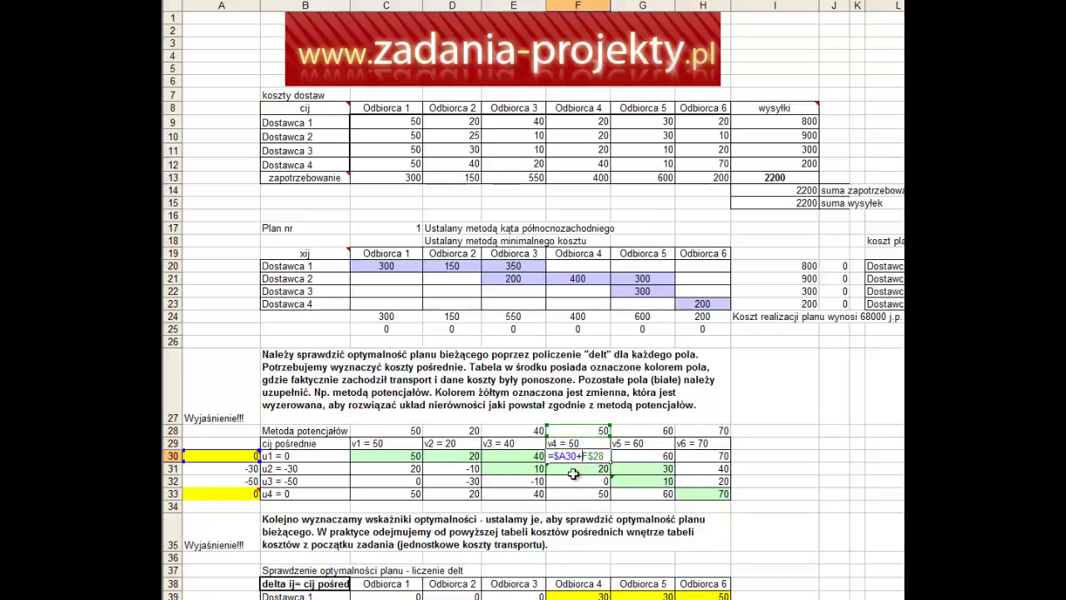
{"action": "key", "text": "Escape"}
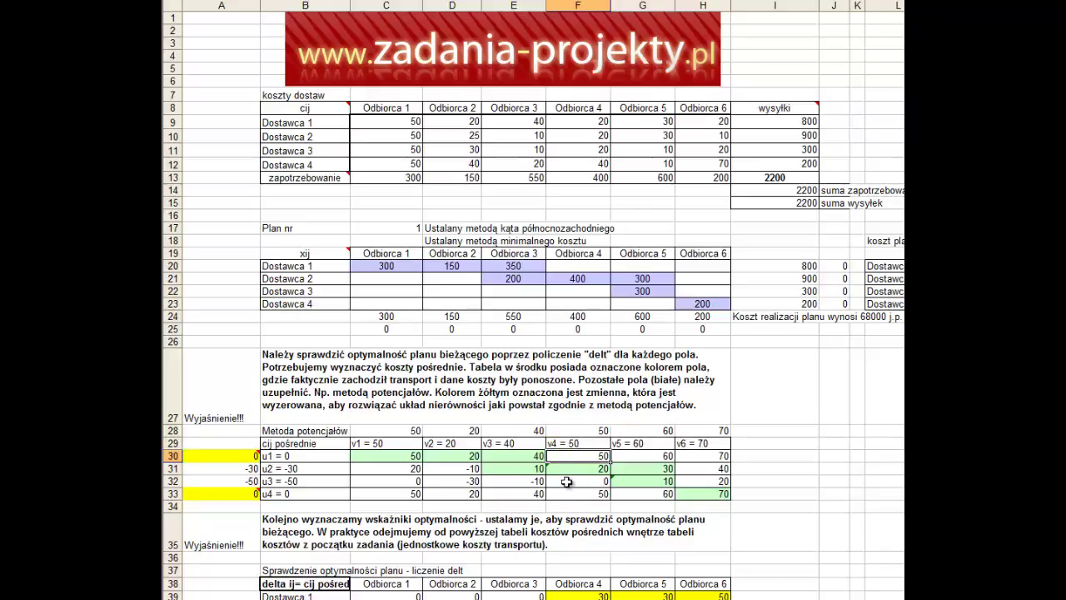
{"action": "left_click", "coordinate": [299, 432]}
{"action": "left_click", "coordinate": [277, 448]}
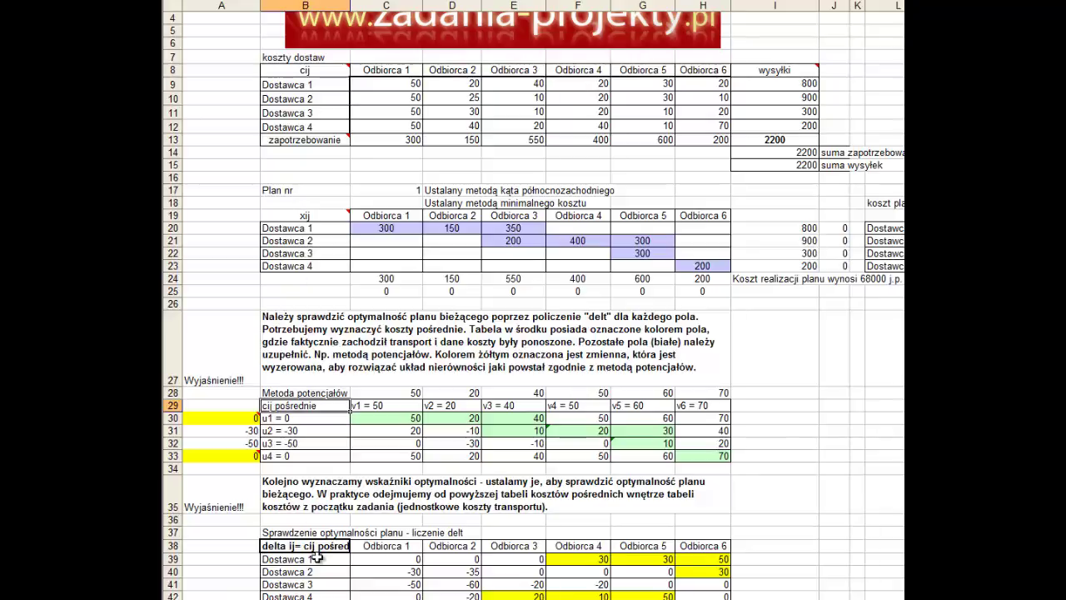
{"action": "left_click", "coordinate": [305, 533]}
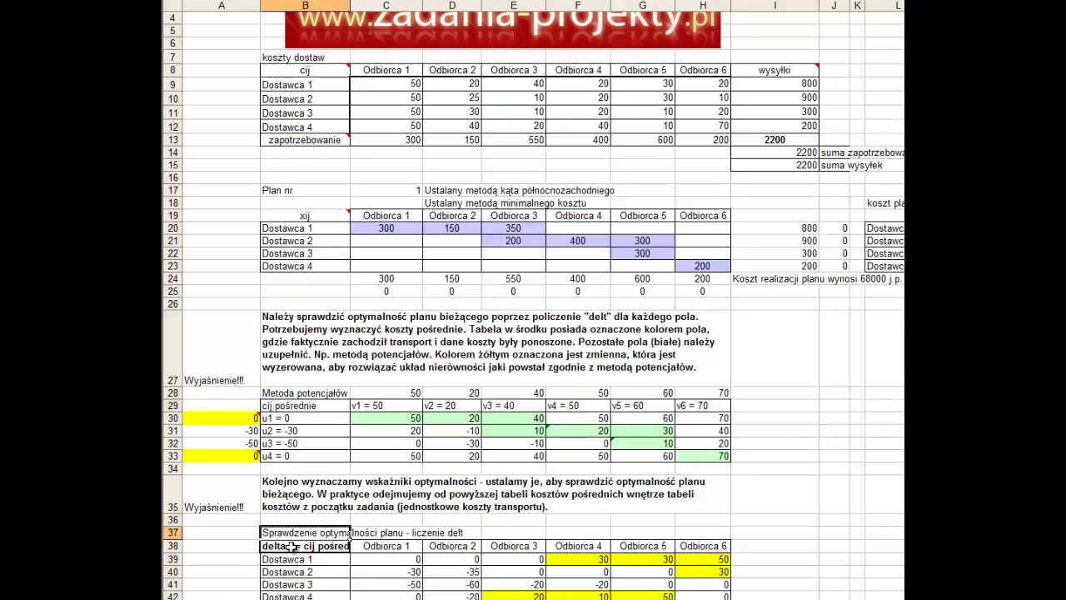
{"action": "scroll", "coordinate": [293, 542], "scroll_direction": "down", "scroll_amount": 2}
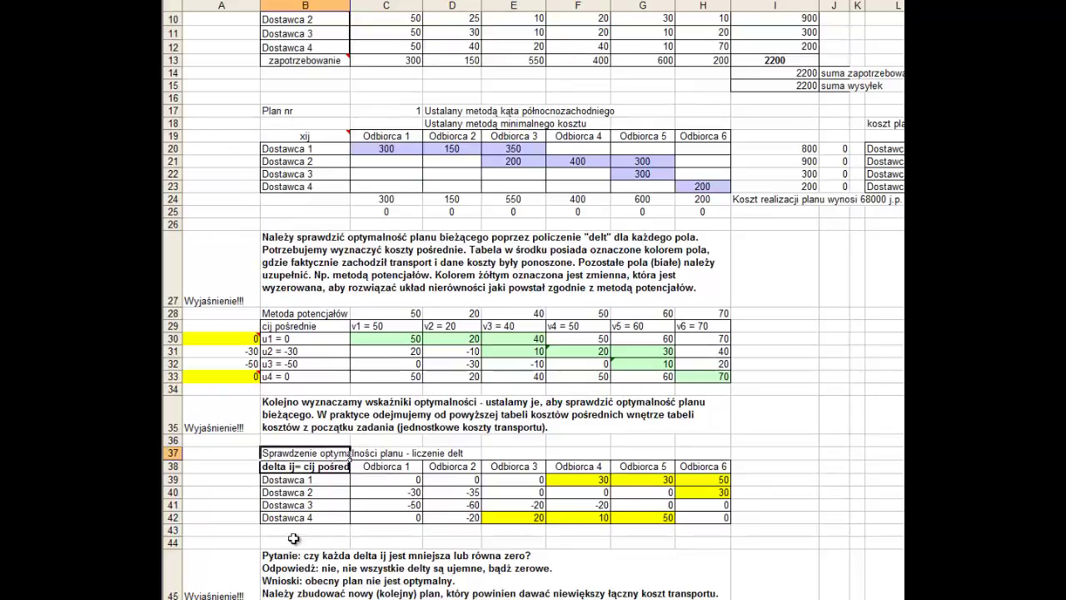
{"action": "left_click", "coordinate": [271, 467]}
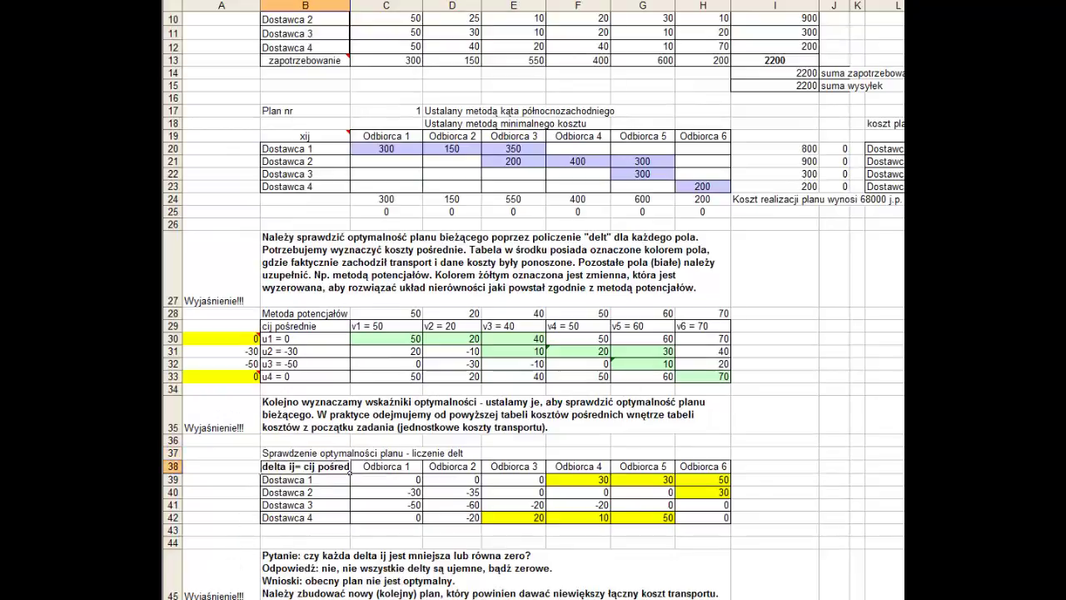
{"action": "double_click", "coordinate": [293, 465]}
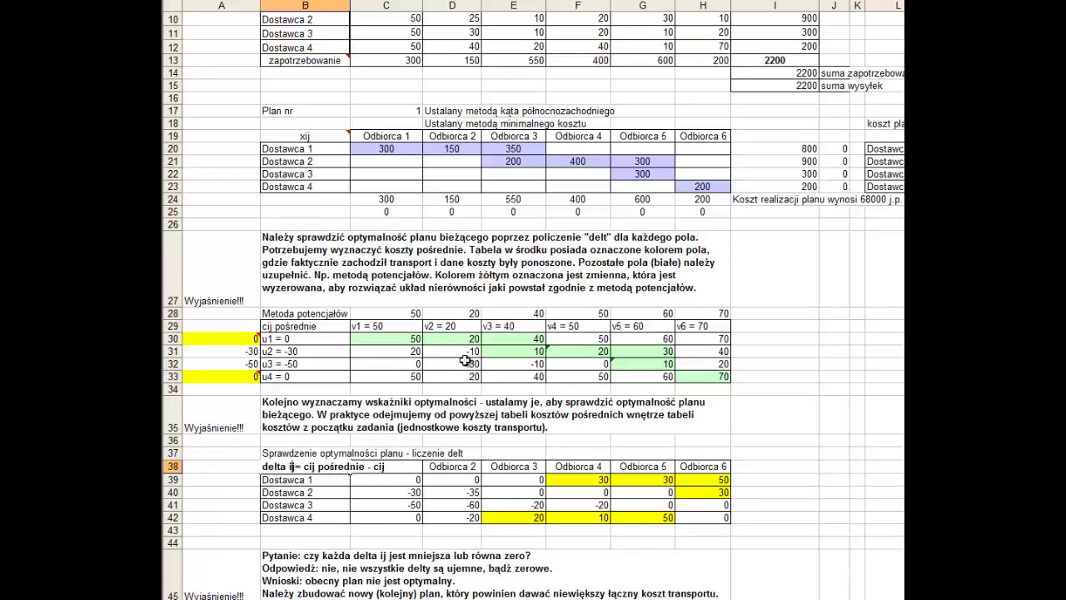
{"action": "scroll", "coordinate": [495, 350], "scroll_direction": "up", "scroll_amount": 2}
{"action": "scroll", "coordinate": [407, 147], "scroll_direction": "up", "scroll_amount": 1}
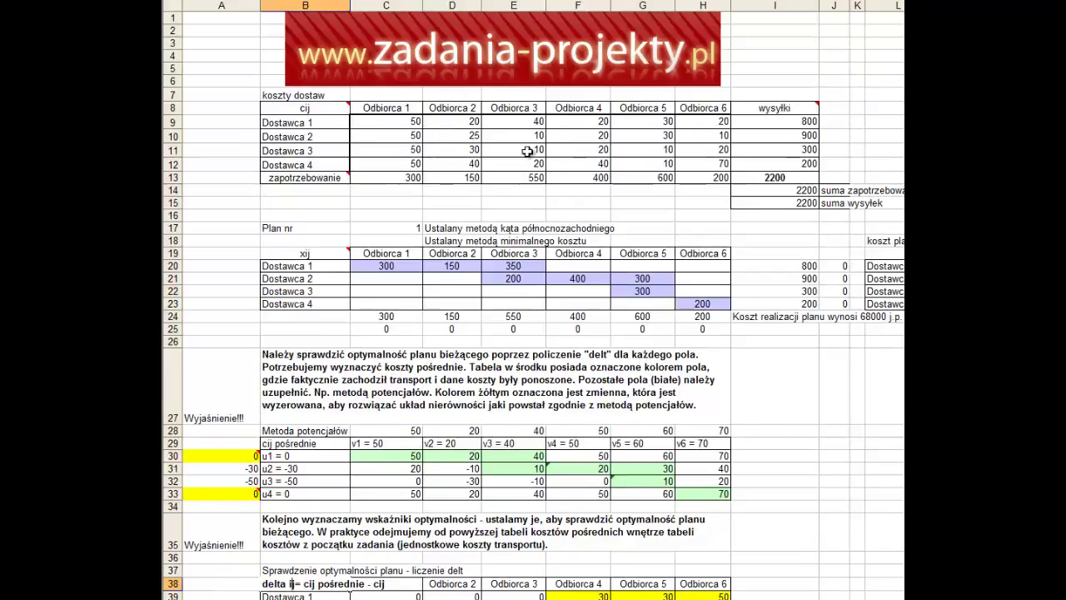
{"action": "scroll", "coordinate": [550, 176], "scroll_direction": "down", "scroll_amount": 3}
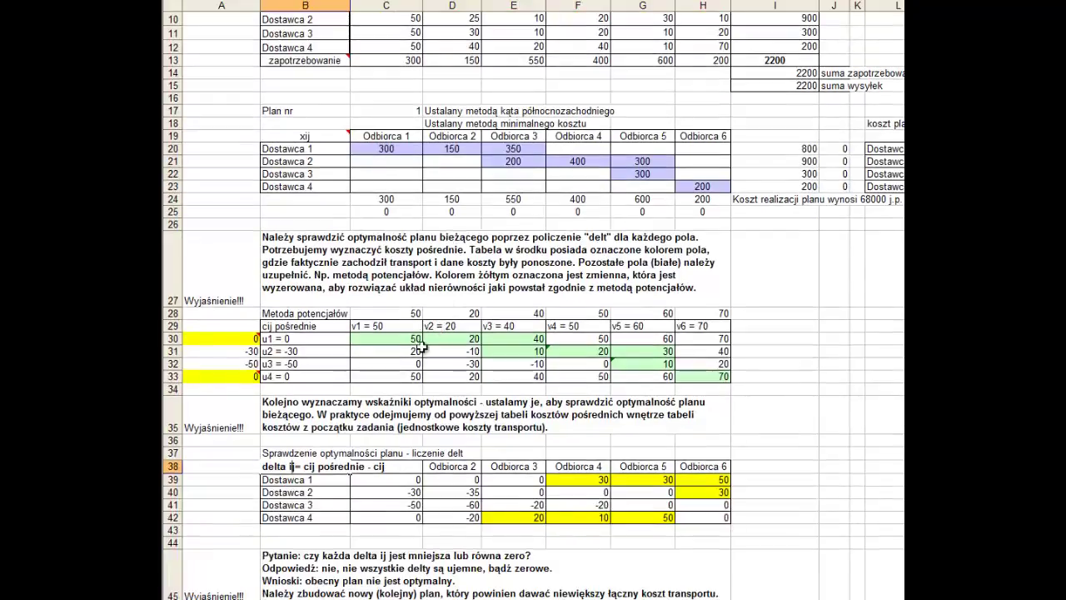
Step: Enter =C30-C9 in C39 to compute the first delta
{"action": "left_click", "coordinate": [371, 481]}
{"action": "type", "text": "=C30-C9"}
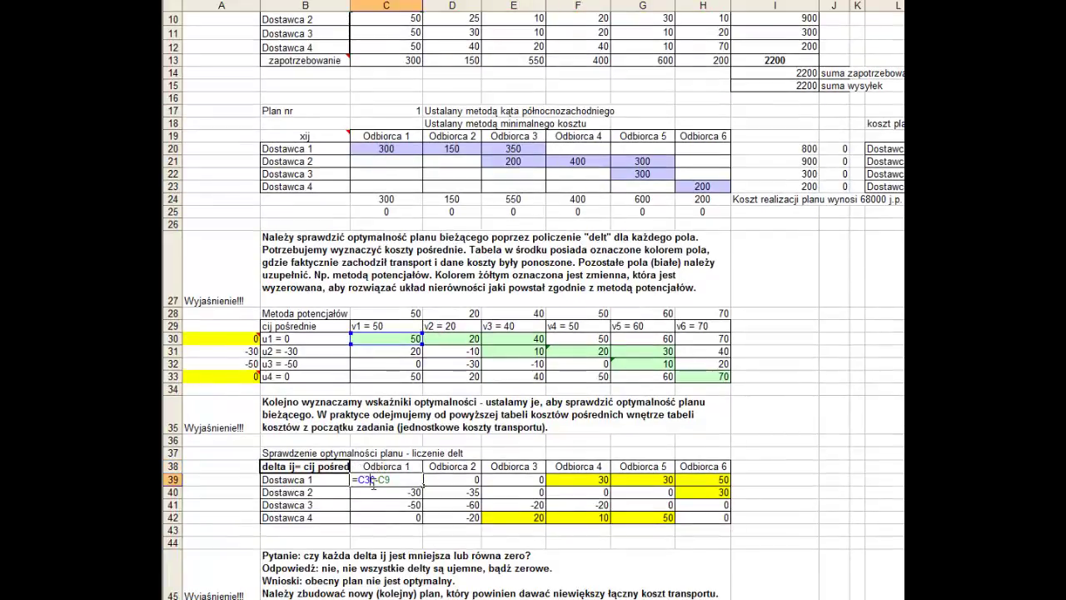
{"action": "key", "text": "Return"}
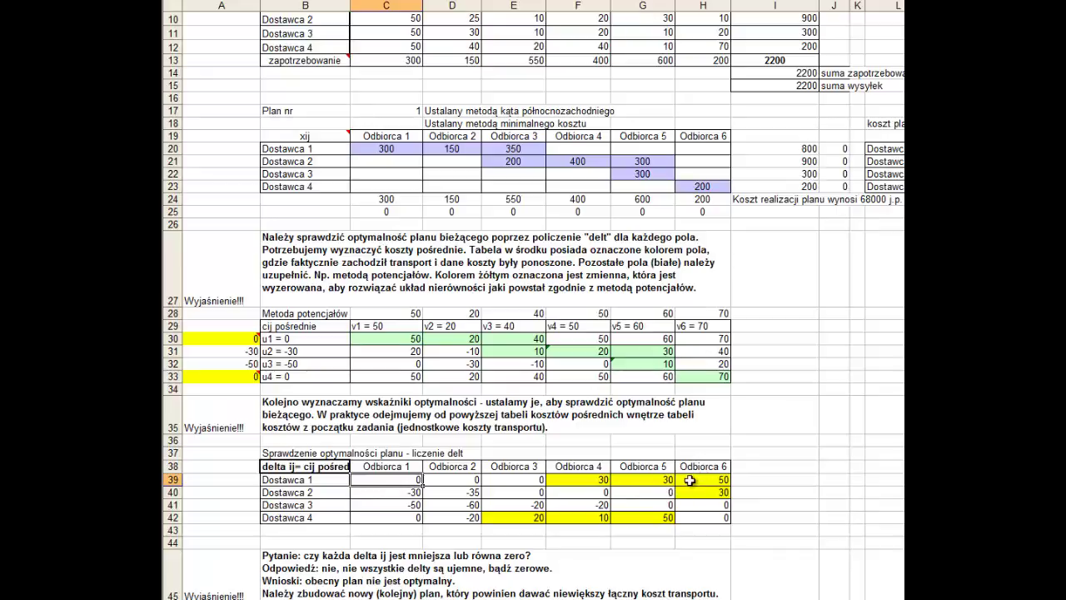
Step: Mark the positive deltas in columns F–H and check the B38 delta heading
{"action": "mouse_move", "coordinate": [699, 479]}
{"action": "left_mouse_down"}
{"action": "mouse_move", "coordinate": [558, 518]}
{"action": "mouse_move", "coordinate": [354, 512]}
{"action": "left_mouse_up"}
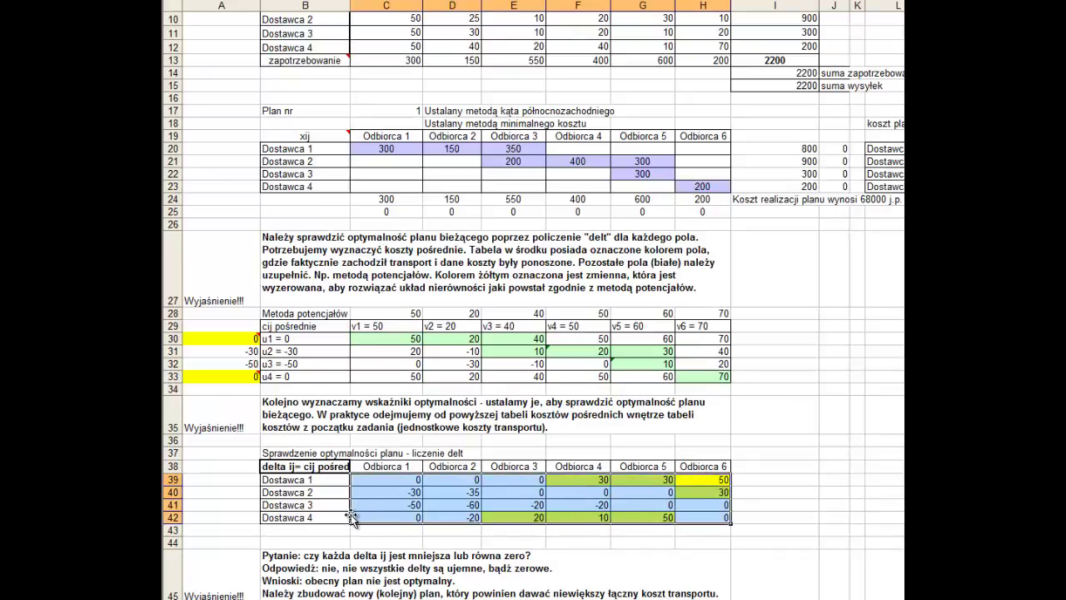
{"action": "left_click", "coordinate": [564, 516]}
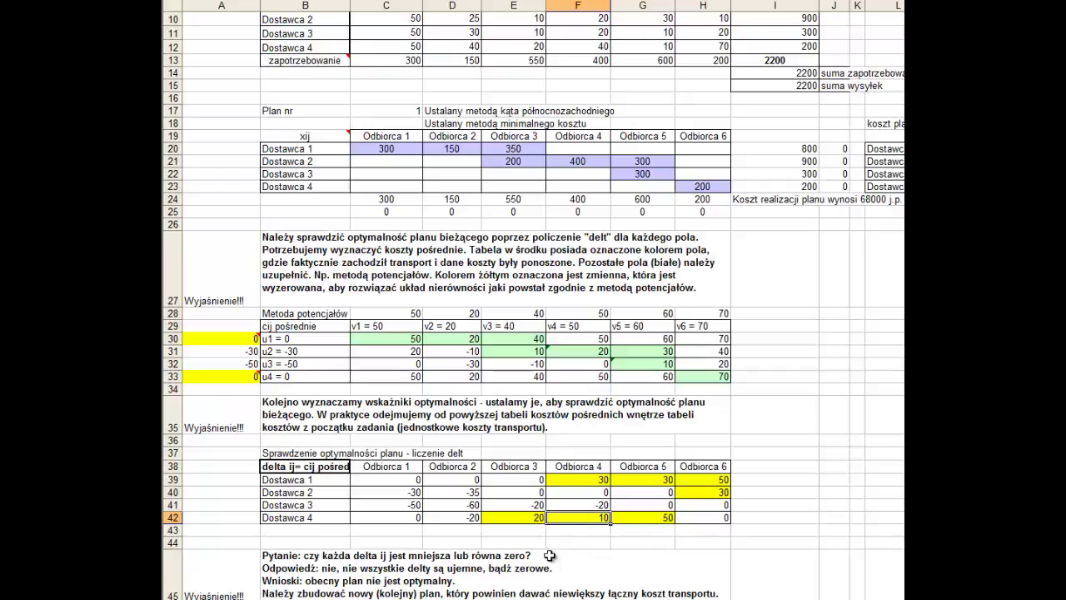
{"action": "left_click", "coordinate": [282, 463]}
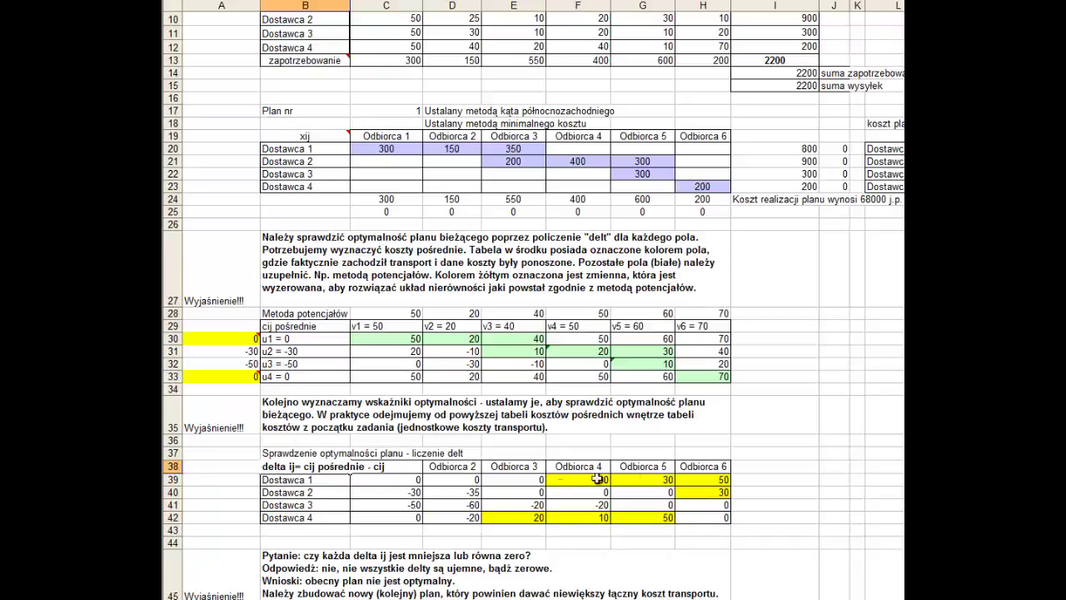
{"action": "key", "text": "Escape"}
{"action": "left_click_drag", "start_coordinate": [717, 482], "coordinate": [384, 518]}
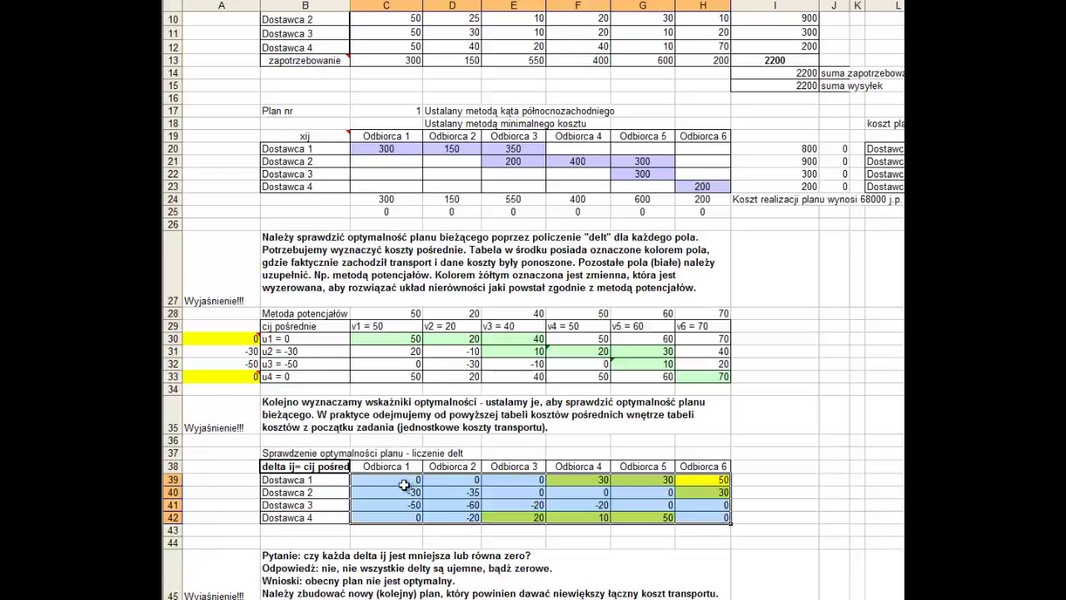
{"action": "left_click", "coordinate": [694, 481]}
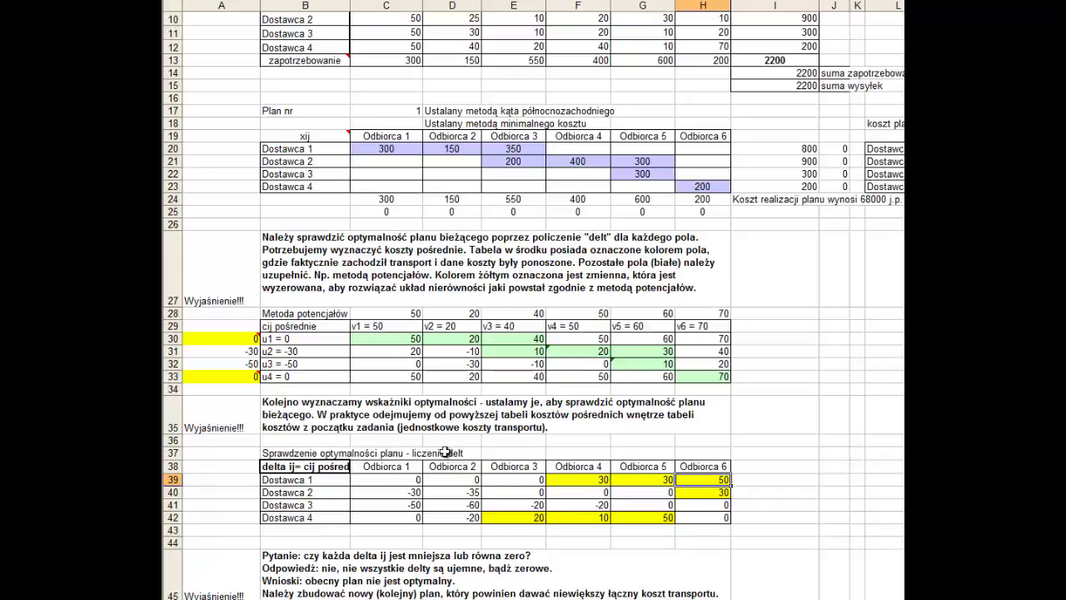
{"action": "left_click", "coordinate": [326, 314]}
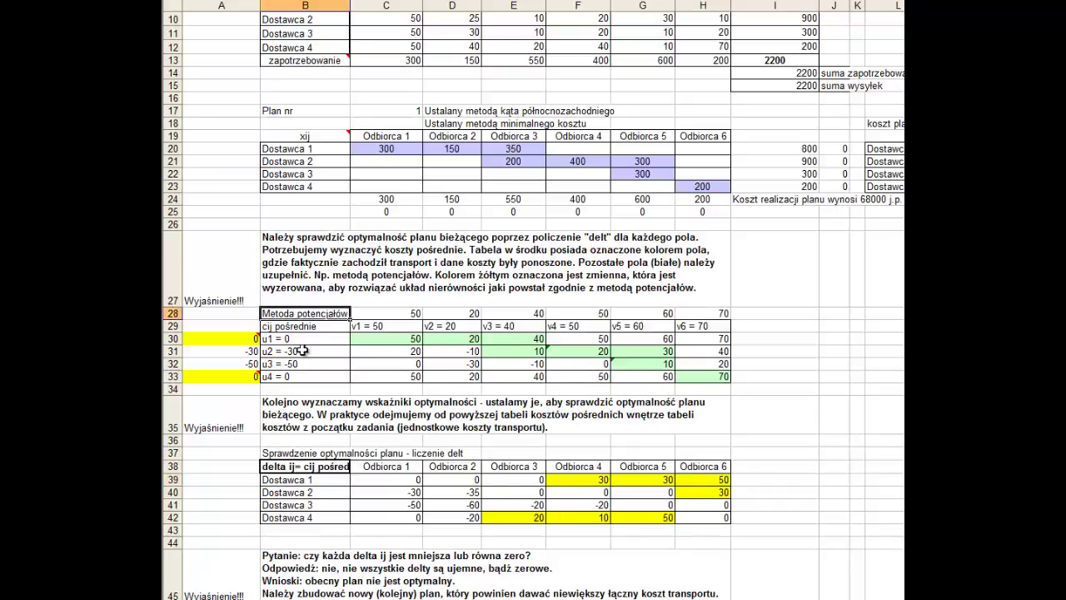
{"action": "left_click", "coordinate": [277, 464]}
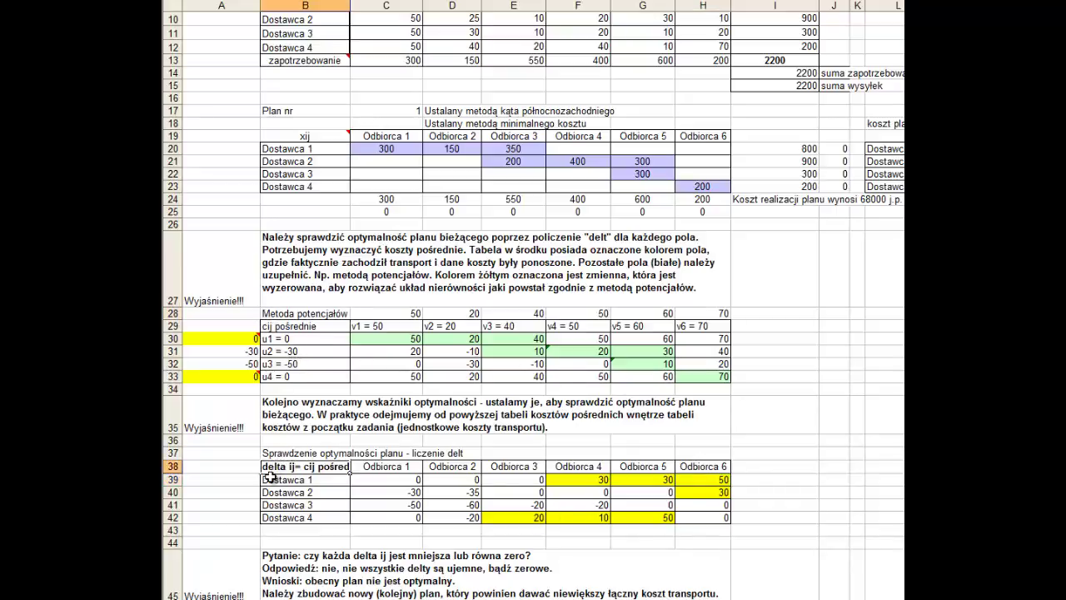